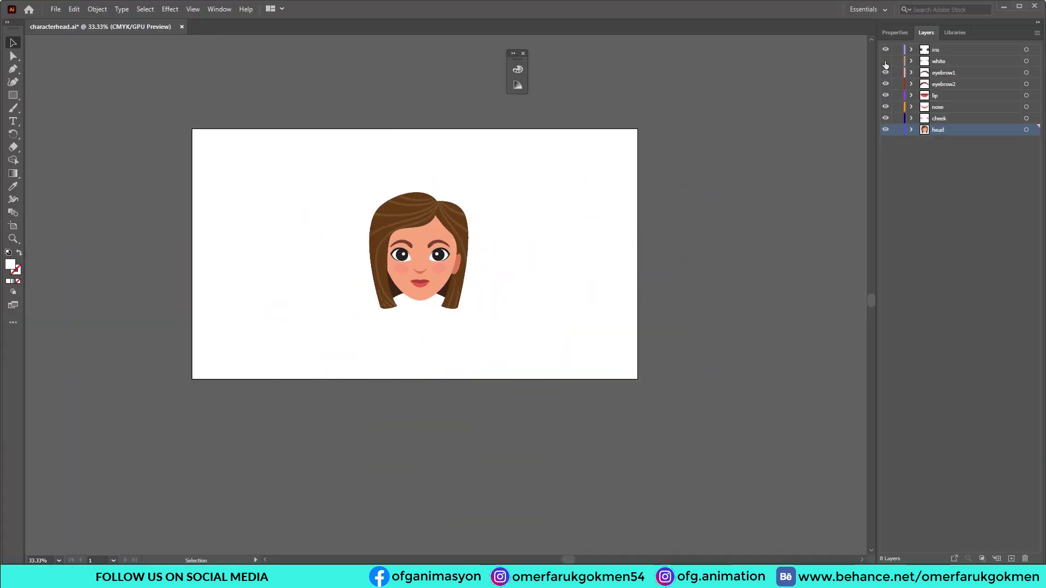
Toggle the eyebrow, nose, cheek and eye-white layers off and on to check them, leaving all visible.
left_click(886, 74)
left_click(885, 84)
left_click(885, 116)
left_click(886, 107)
left_click(885, 84)
left_click(886, 61)
left_click(885, 61)
left_click(886, 72)
Save characterhead.ai, then find Set Matte in Effects & Presets and drop it on the iris layer.
key("ctrl+s")
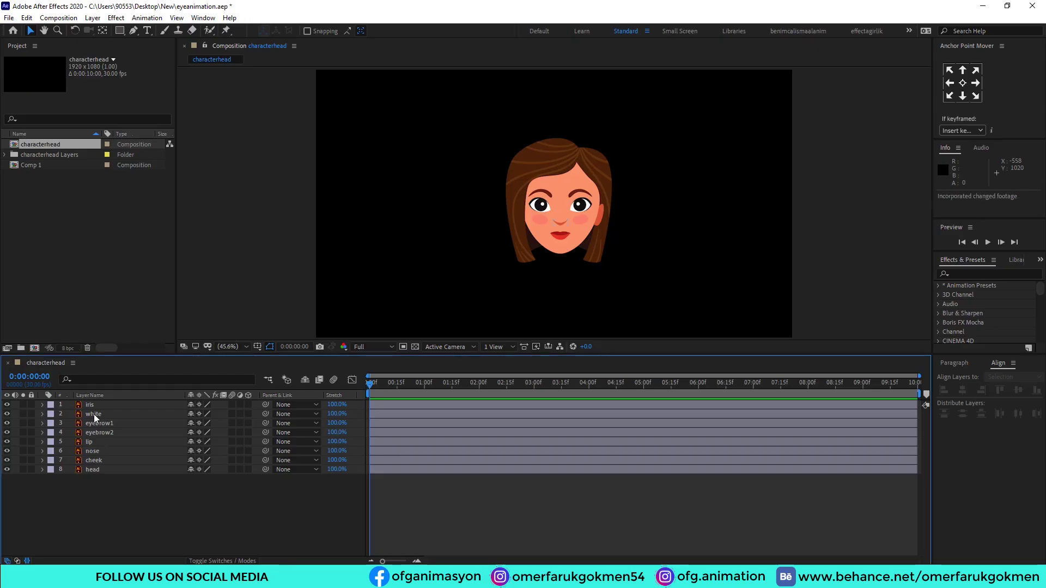
left_click(93, 408)
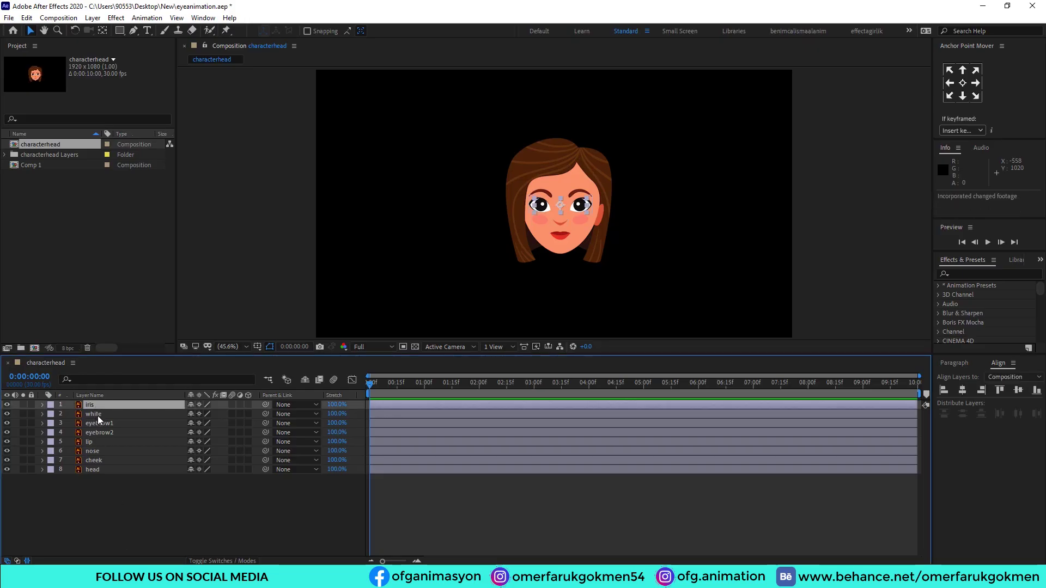
left_click(100, 414)
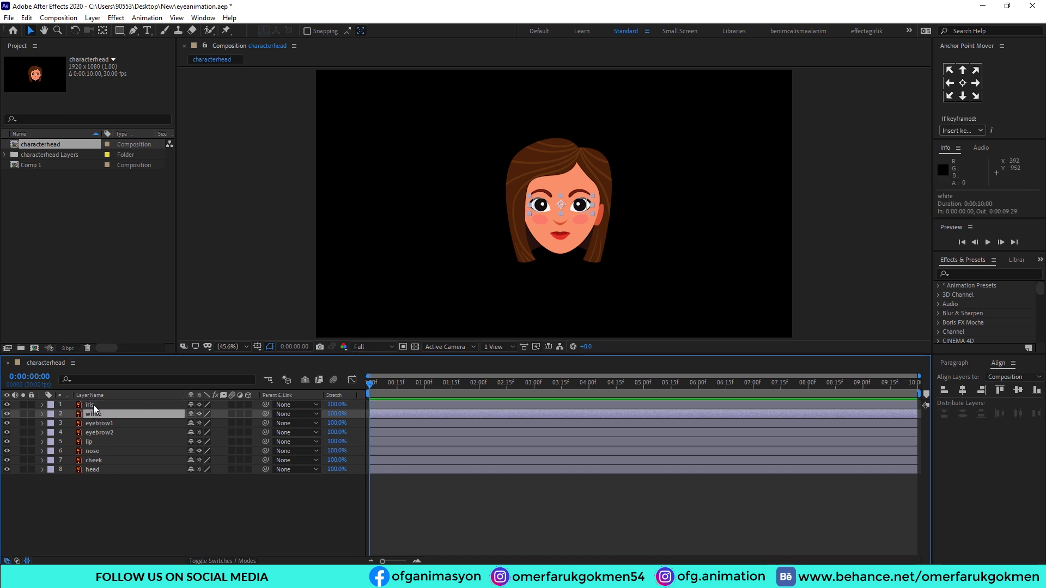
left_click(966, 273)
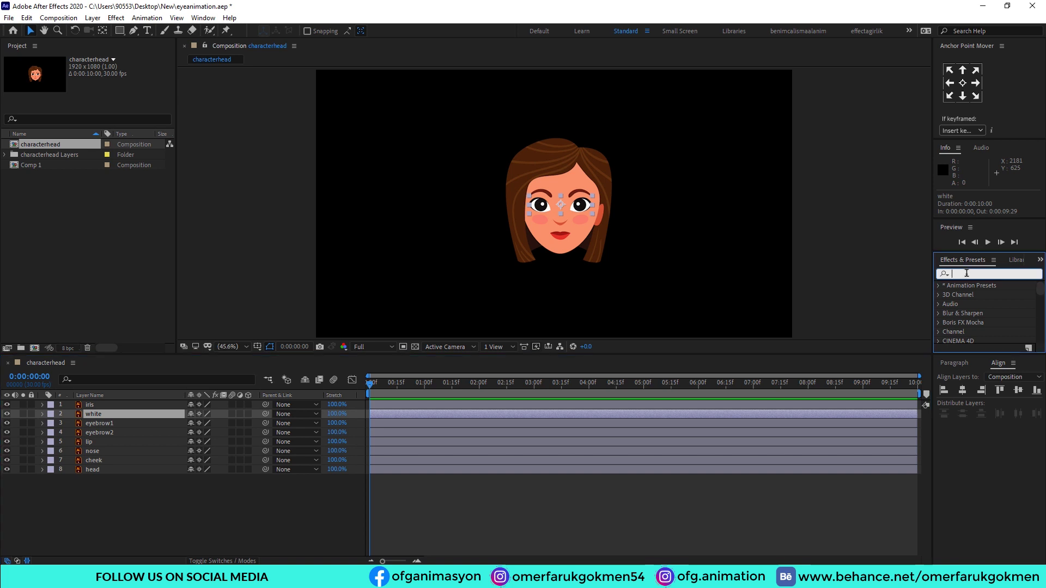
type("set matte")
left_click_drag(992, 296, 102, 408)
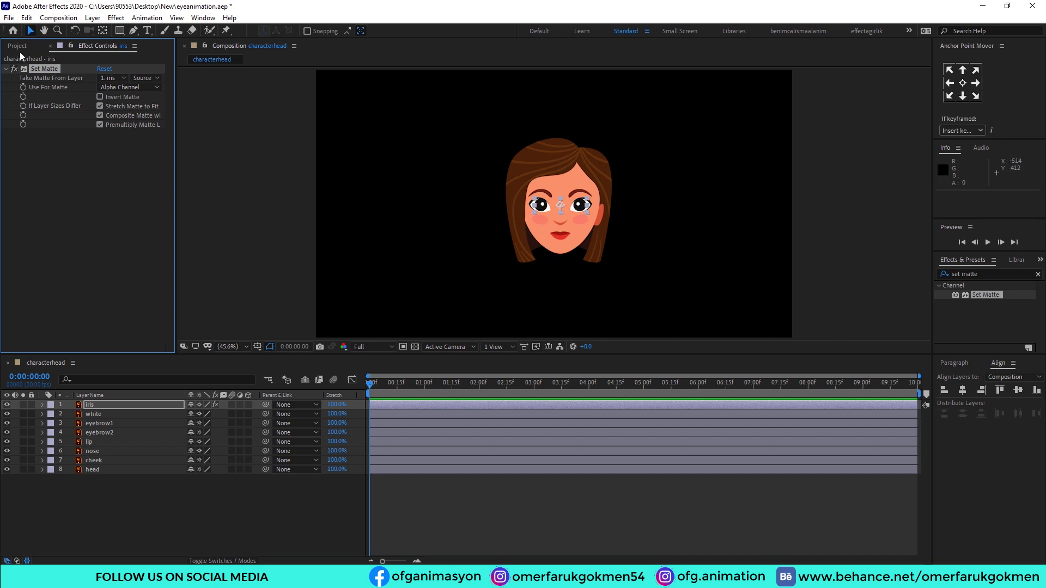
Set the iris's Take Matte From Layer to '2. white' and drag the irises to test the clipping.
left_click(74, 80)
left_click(112, 77)
left_click(130, 118)
left_click(542, 206)
left_click_drag(545, 207, 539, 209)
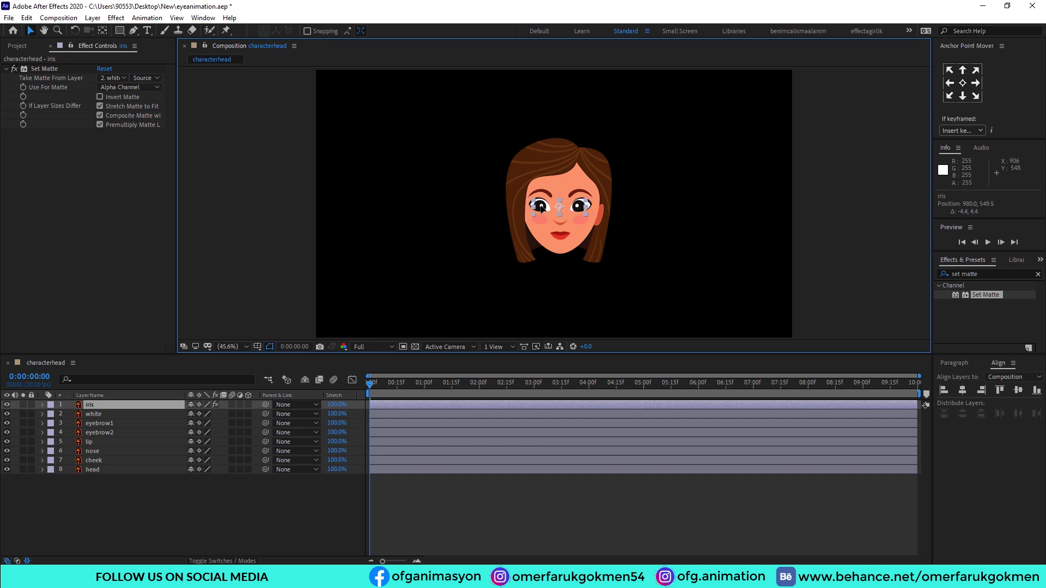
Precompose the selected iris and white layers into a new composition named 'eyes'.
left_click(95, 415, "ctrl")
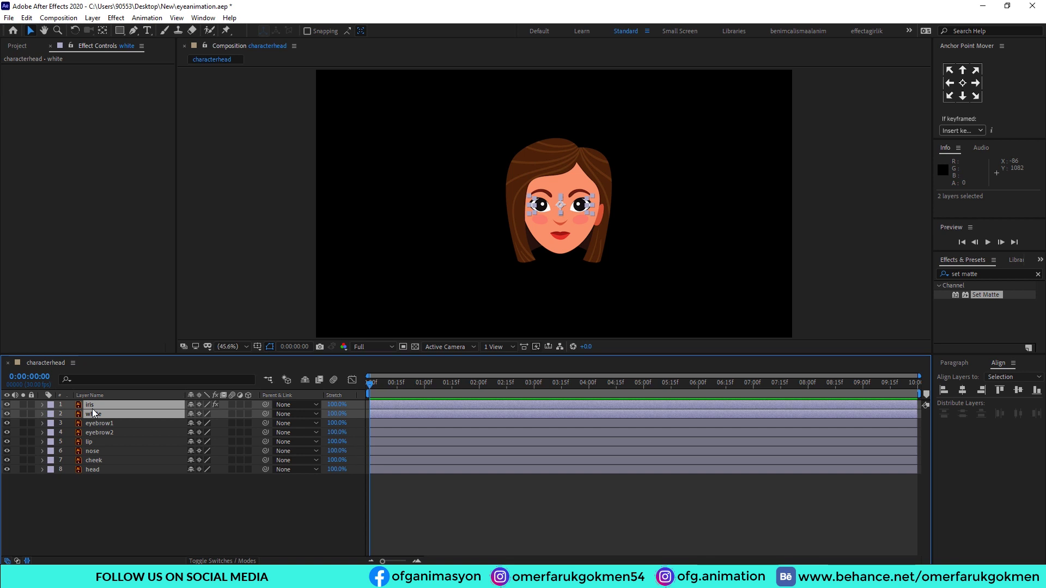
key("ctrl+shift+c")
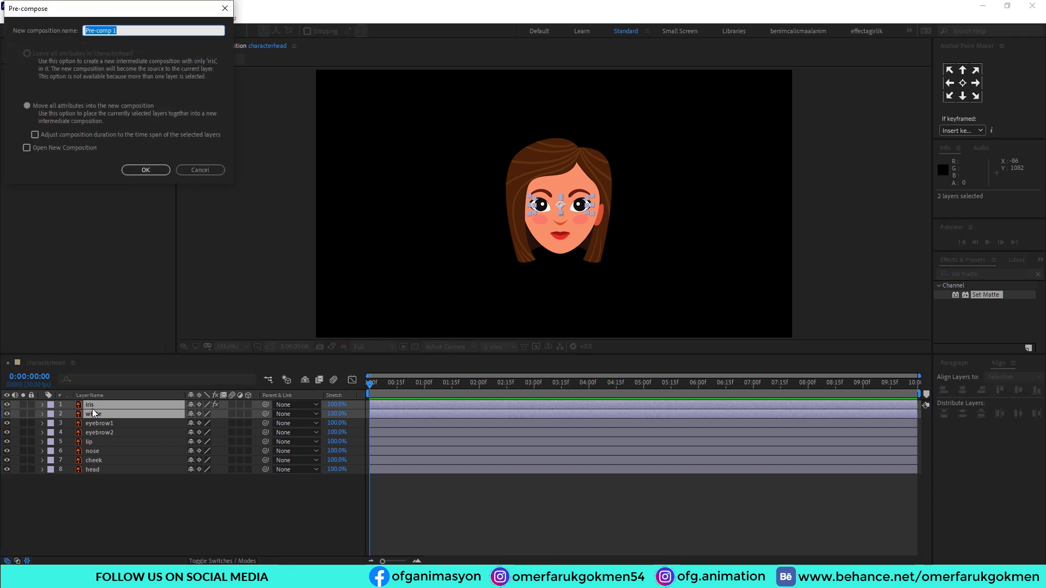
key("Return")
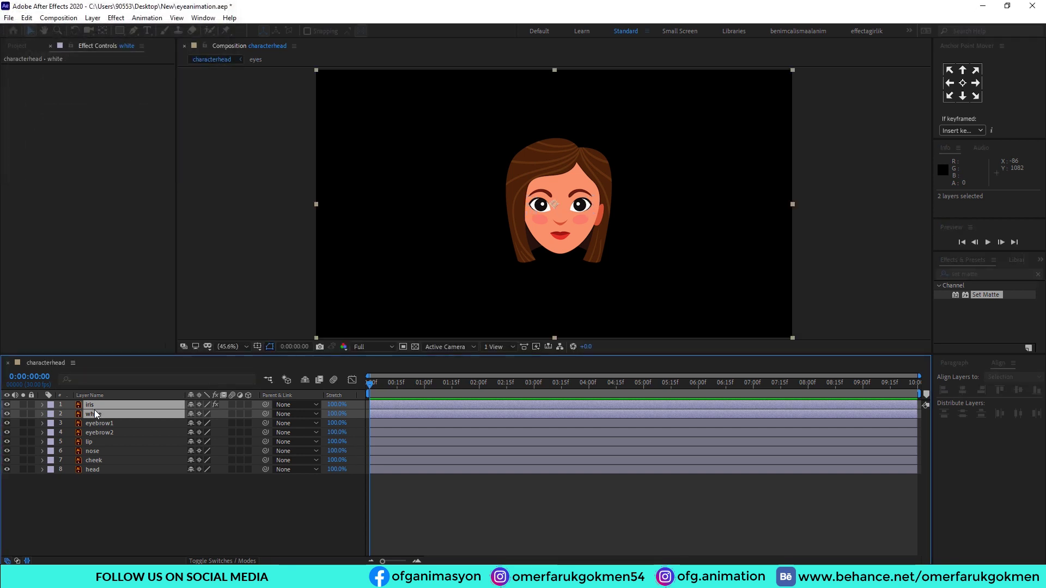
left_click(92, 408)
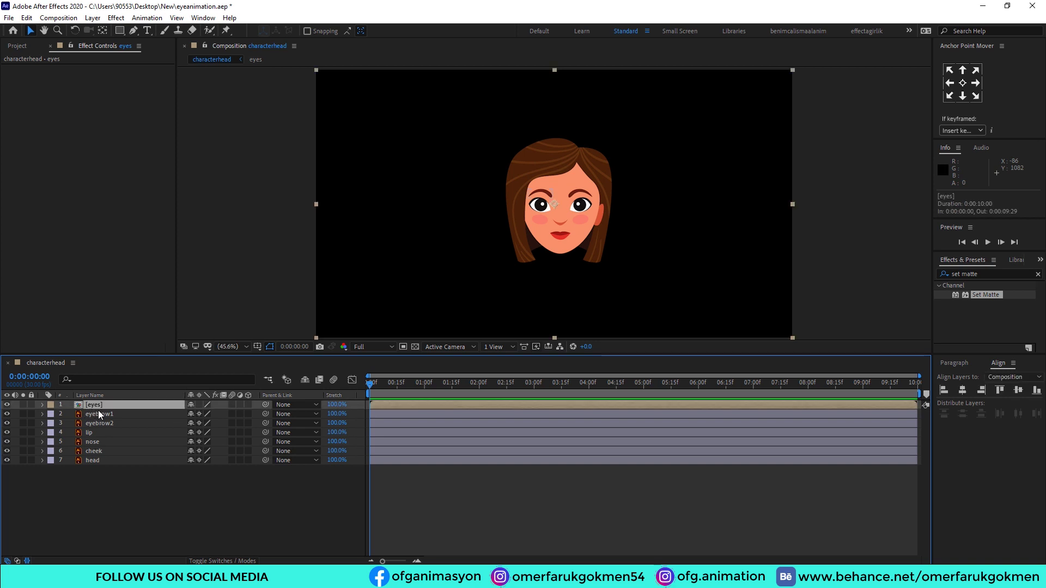
Open the eyes precomposition and play a quick preview.
double_click(93, 407)
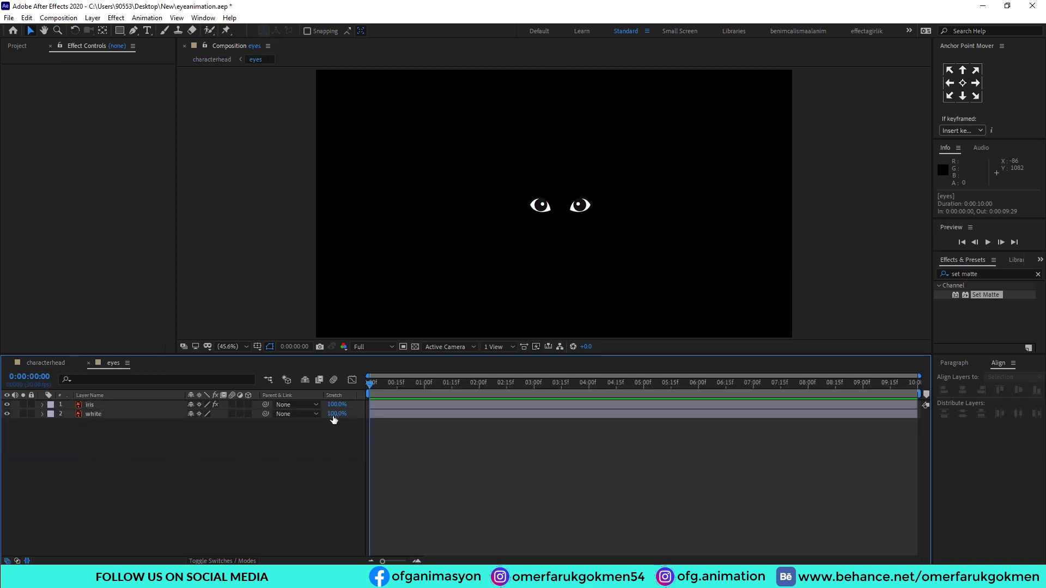
key("space")
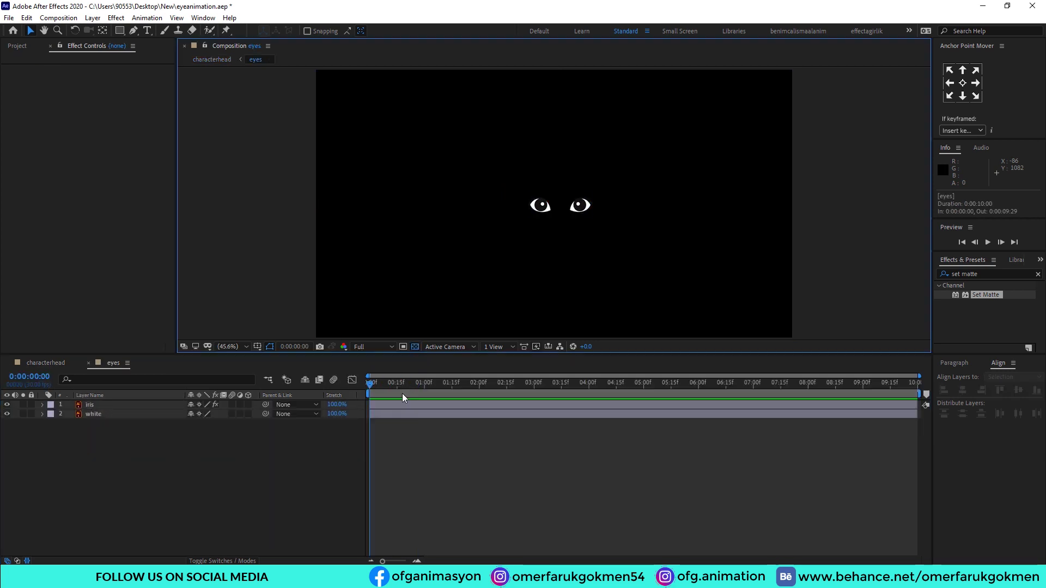
key("space")
Add an iris Position keyframe at frame 4.
left_click_drag(377, 382, 378, 382)
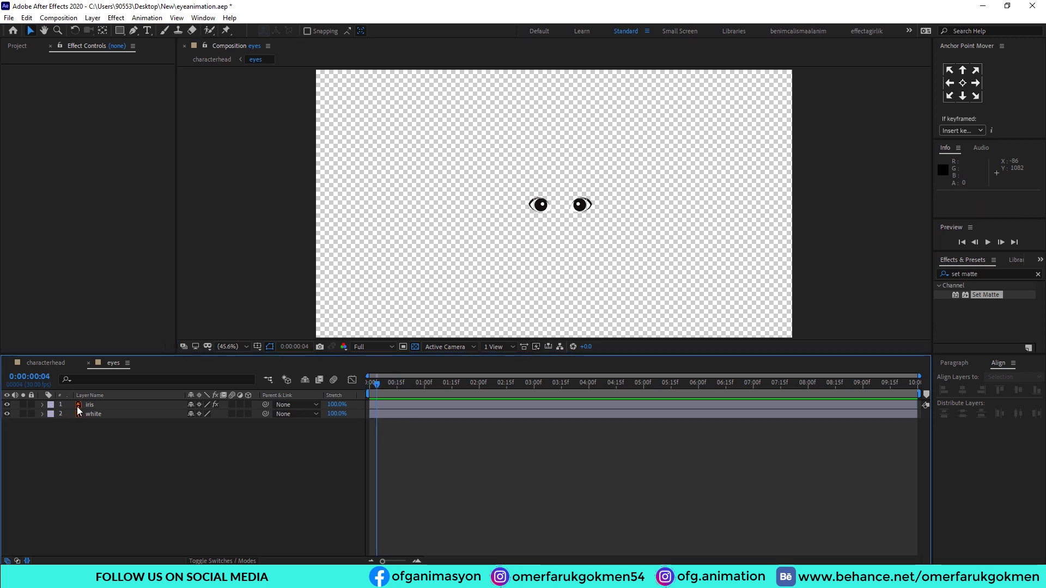
left_click(92, 404)
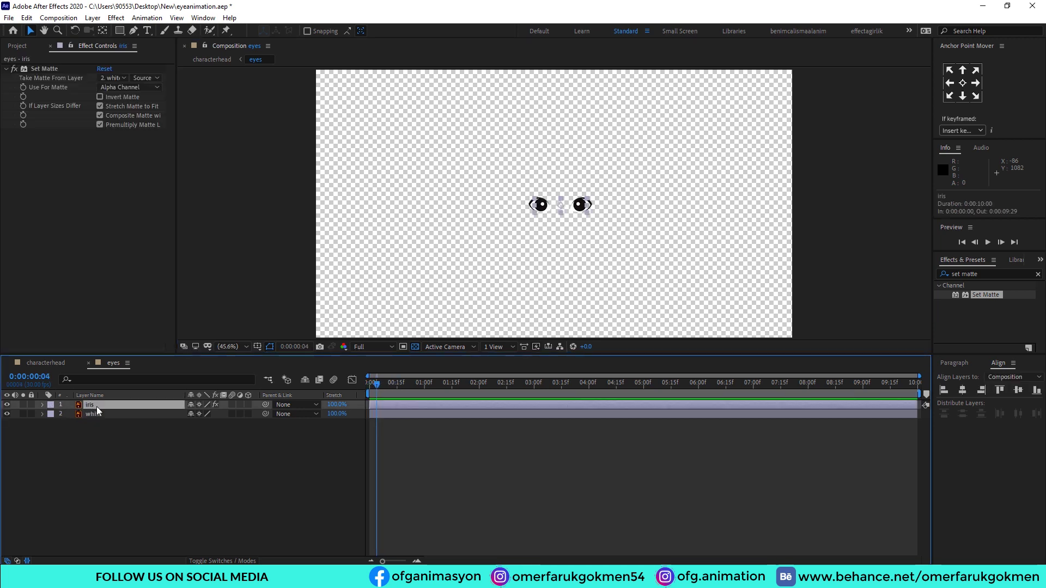
key("p")
left_click(70, 414)
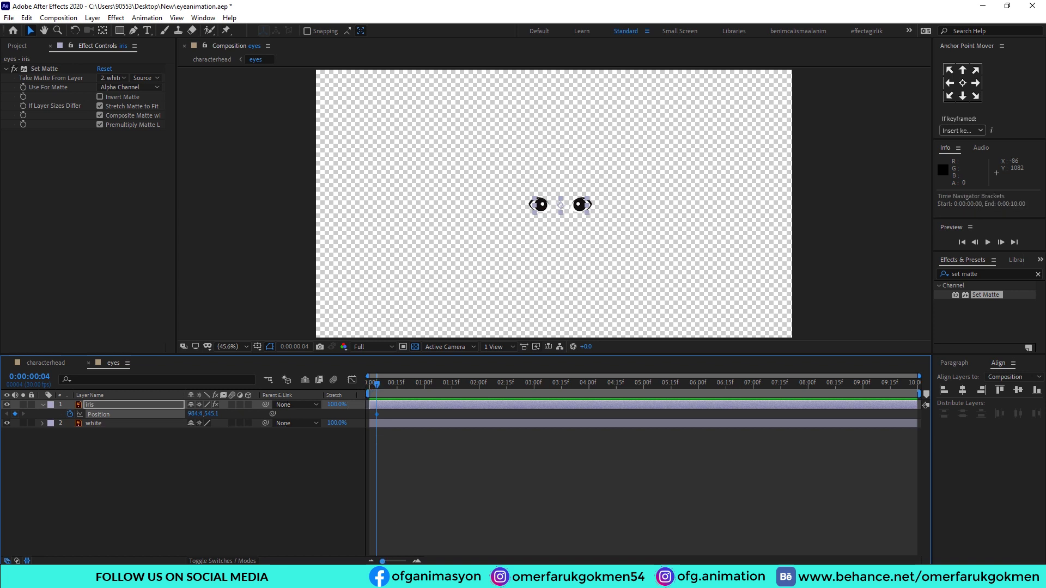
At frame 10, shift the irises slightly right and down to 999.8, 549.5, then preview.
scroll(371, 419, "up", 5)
left_click_drag(380, 388, 398, 390)
left_click_drag(581, 207, 584, 207)
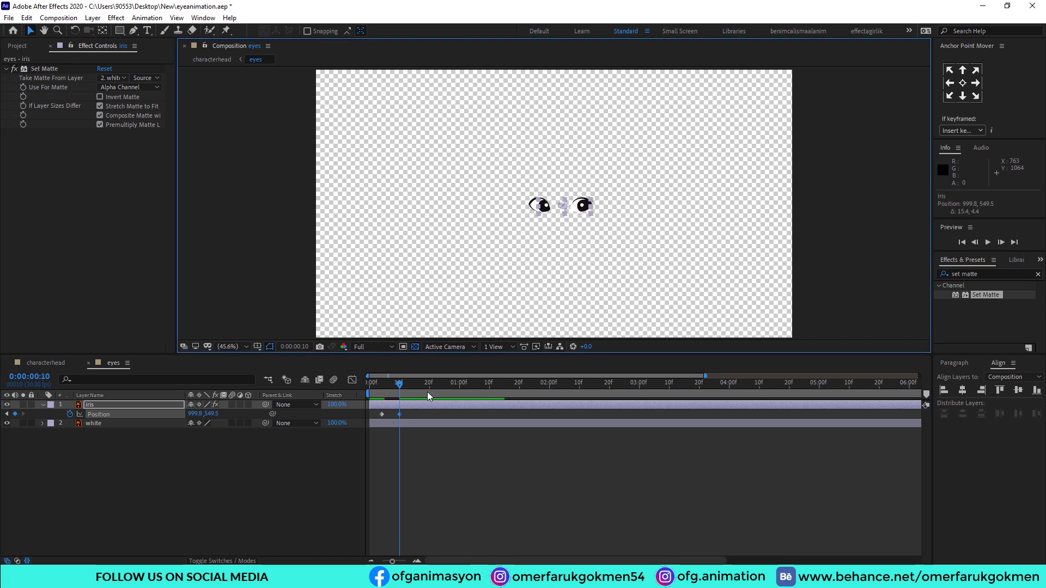
left_click_drag(400, 386, 370, 386)
key("space")
key("space")
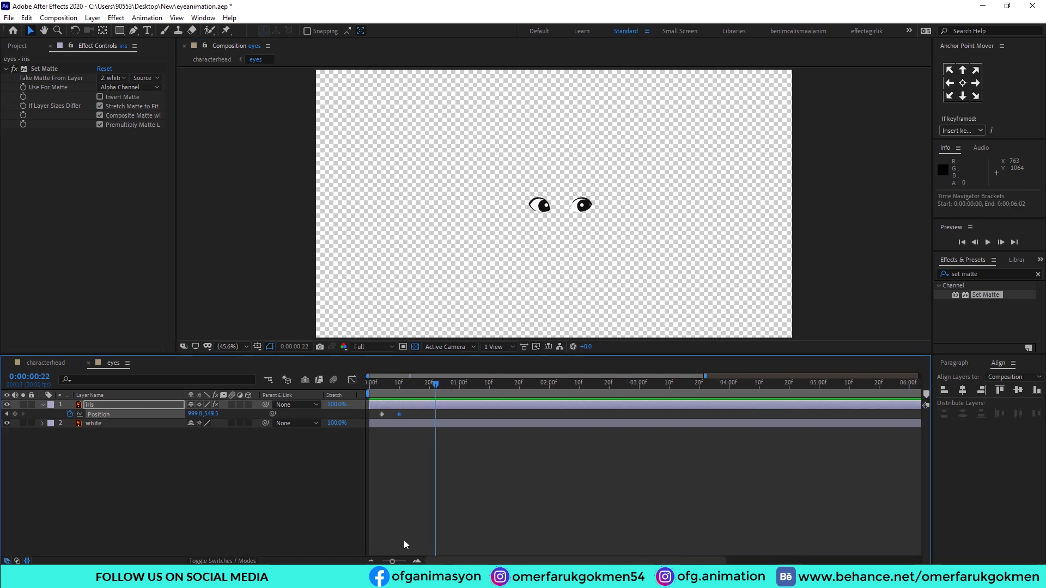
left_click_drag(444, 389, 519, 389)
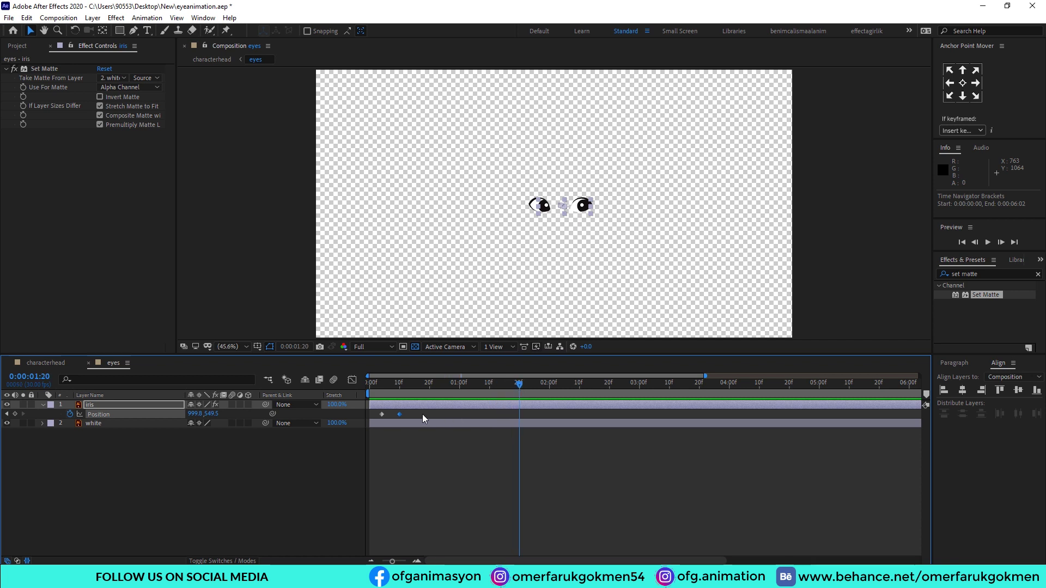
Hold the frame-10 iris position at 1:19, then make the irises look left at 1:25.
left_click(400, 413)
key("ctrl+c")
key("ctrl+v")
left_click_drag(519, 388, 537, 390)
left_click_drag(544, 214, 536, 212)
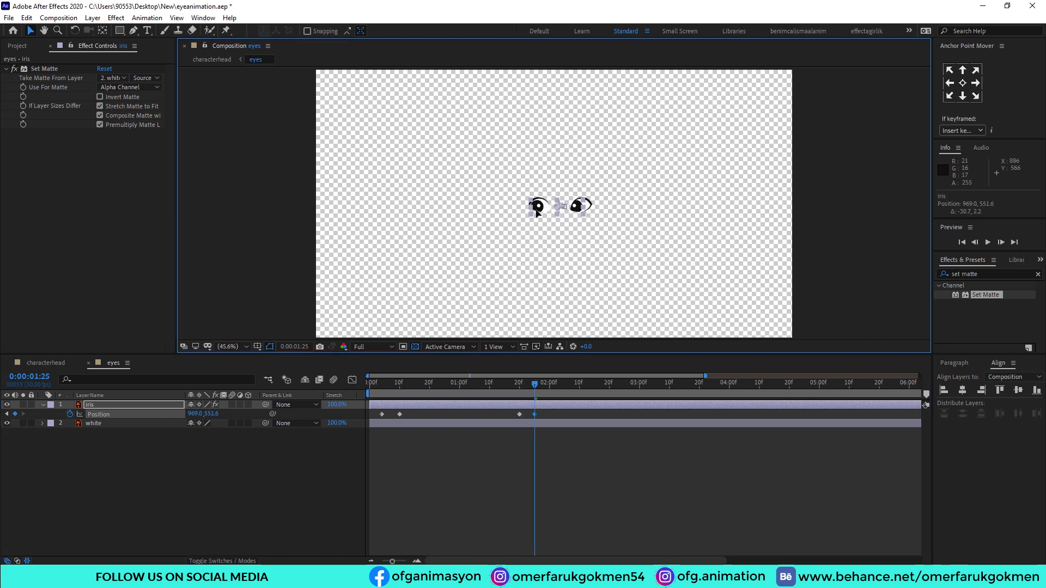
Hold the left glance at 2:23 and move the irises back right and up at 2:27.
left_click_drag(534, 385, 616, 390)
left_click(542, 415)
left_click(534, 414)
key("ctrl+c")
key("ctrl+v")
left_click_drag(619, 388, 630, 388)
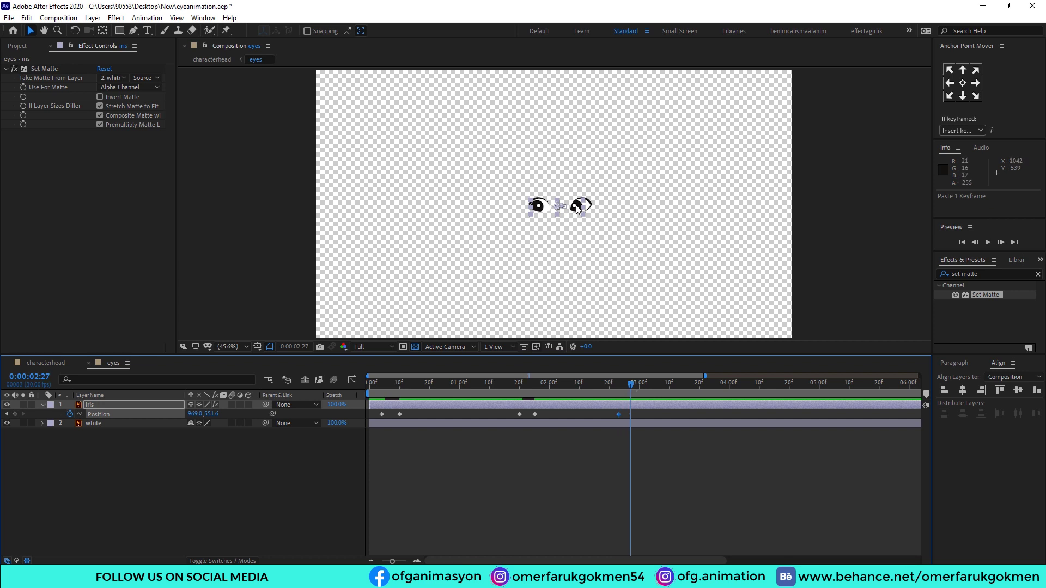
left_click_drag(575, 205, 582, 204)
Push the last two iris Position keyframes later in time and preview the glances.
left_click(619, 414)
left_click_drag(619, 414, 687, 426)
key("space")
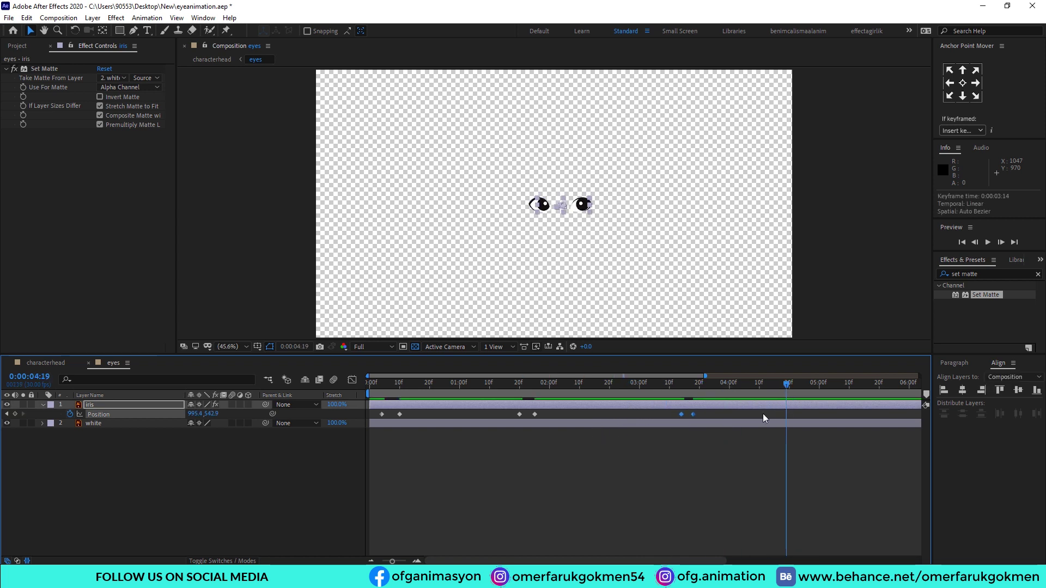
left_click(763, 414)
Make the irises look left again at about 4:23.
left_click(693, 414)
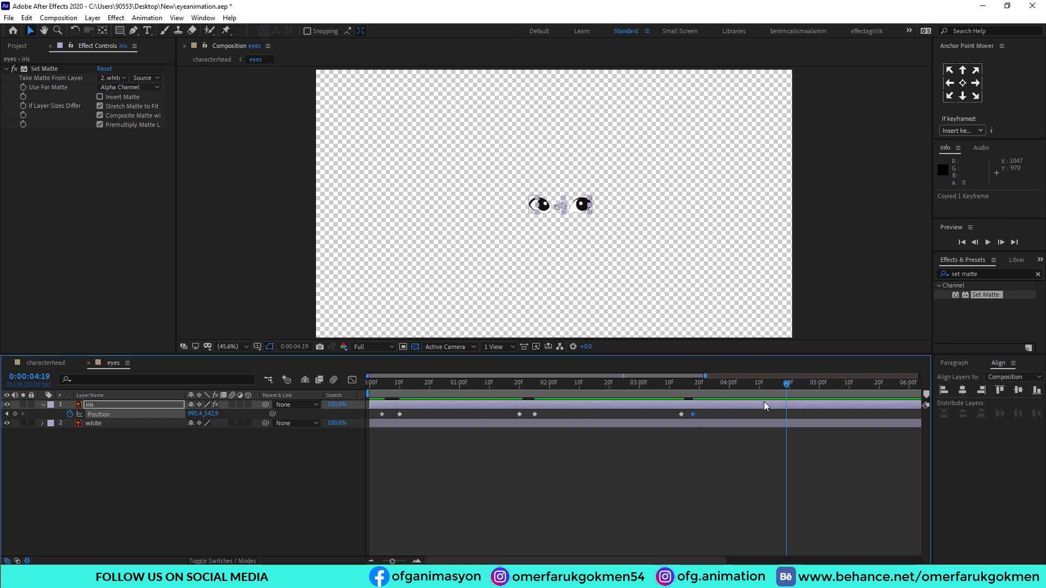
left_click_drag(789, 391, 802, 396)
left_click_drag(582, 202, 580, 204)
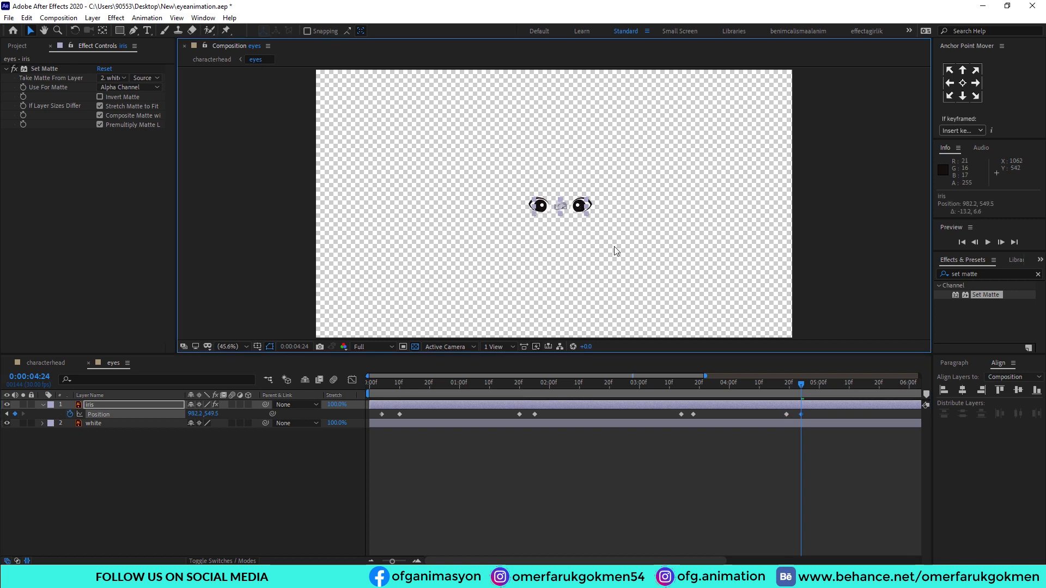
key("Page_Up")
key("Page_Up")
key("Page_Up")
key("Page_Up")
key("Page_Up")
key("Page_Up")
key("Page_Up")
key("Page_Up")
left_click_drag(821, 416, 332, 440)
Apply Easy Ease to all eight iris Position keyframes and preview the smoothed motion.
right_click(399, 414)
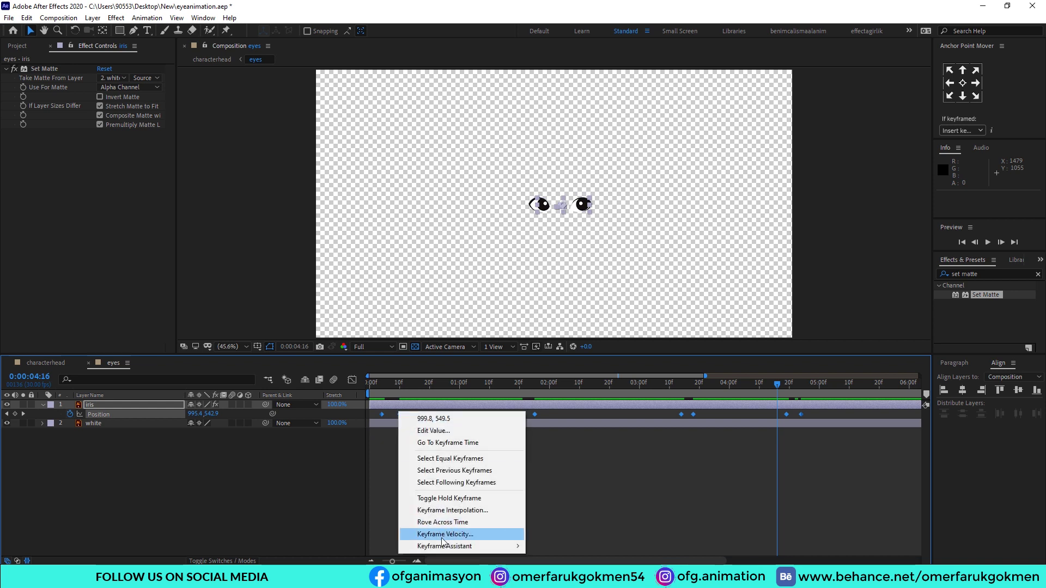
mouse_move(463, 546)
left_click(565, 479)
key("space")
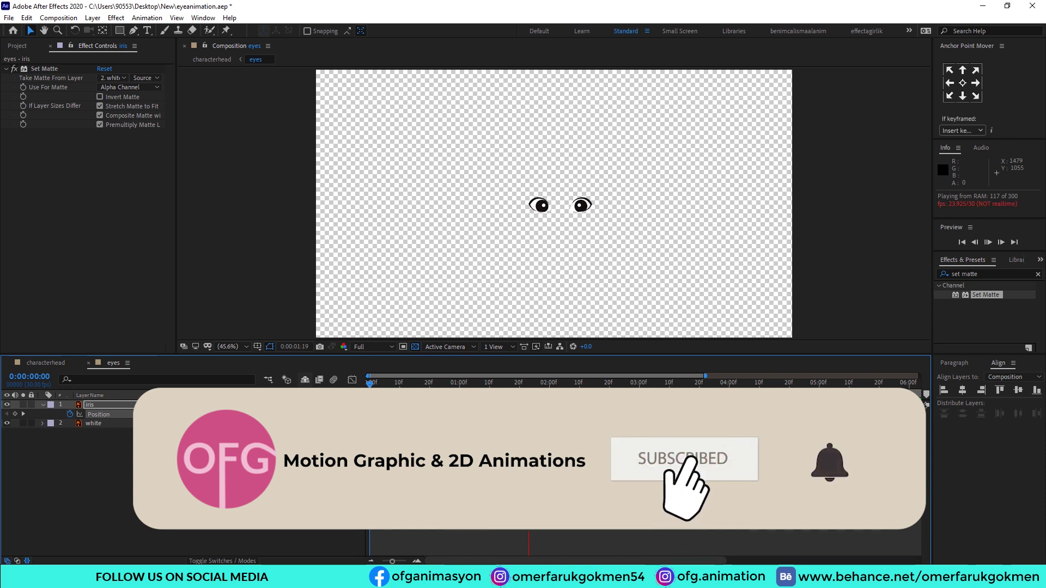
key("space")
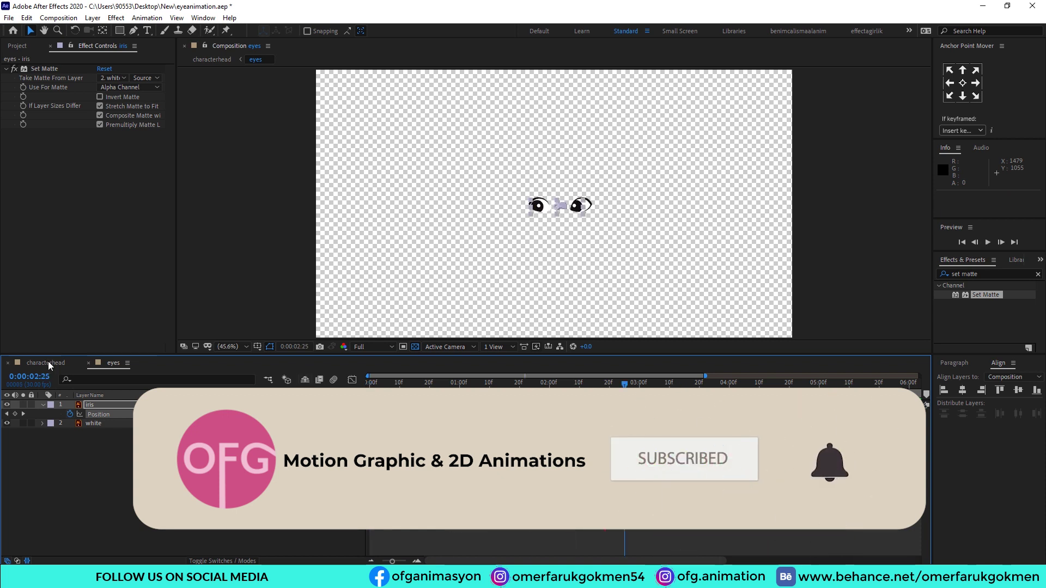
Return to the characterhead composition at time zero with no layer selected.
left_click(45, 364)
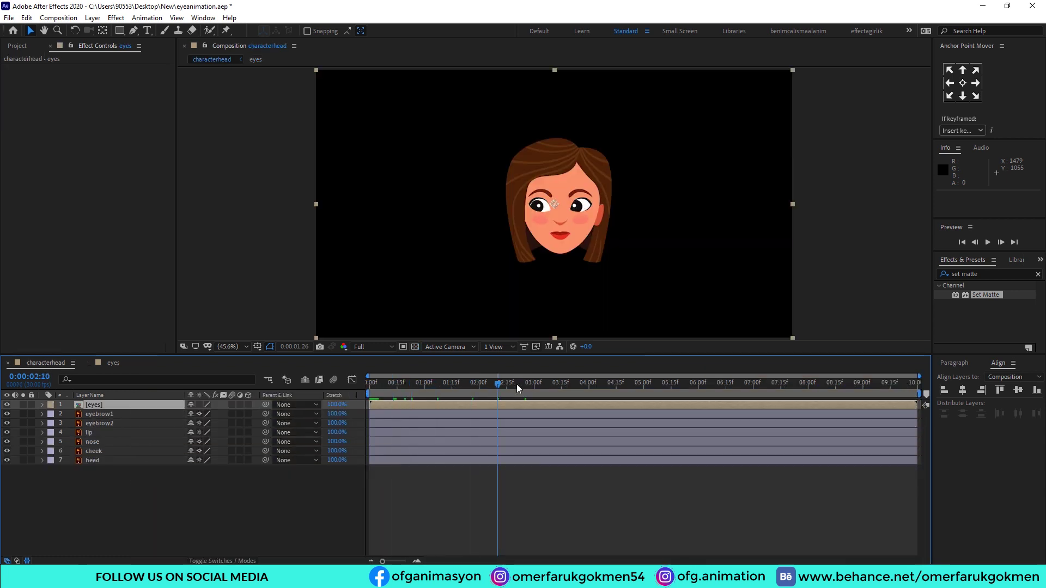
left_click(543, 384)
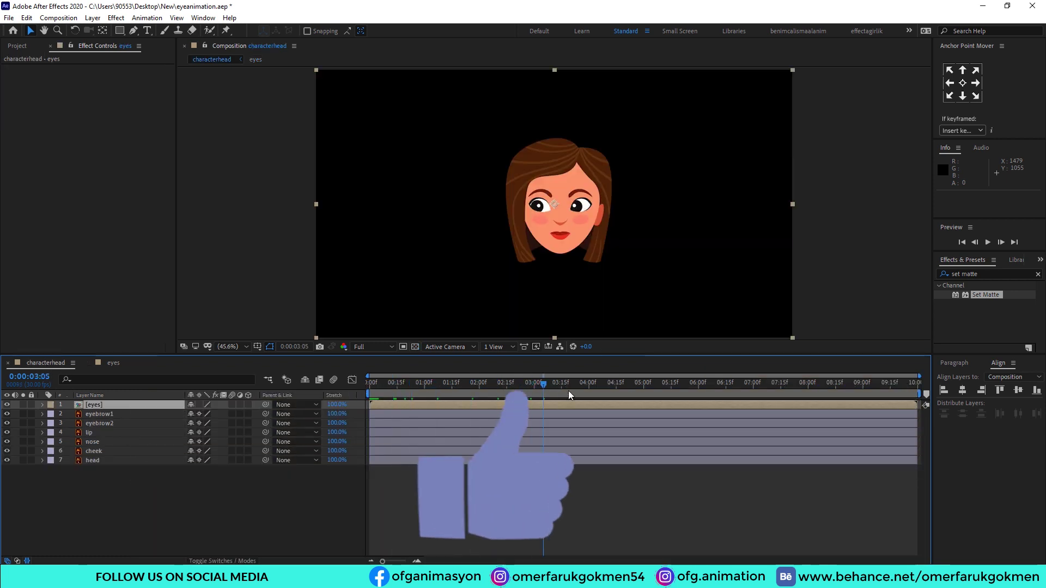
left_click(215, 501)
key("Home")
Draw an orange-filled rectangle across the character's forehead.
left_click(119, 31)
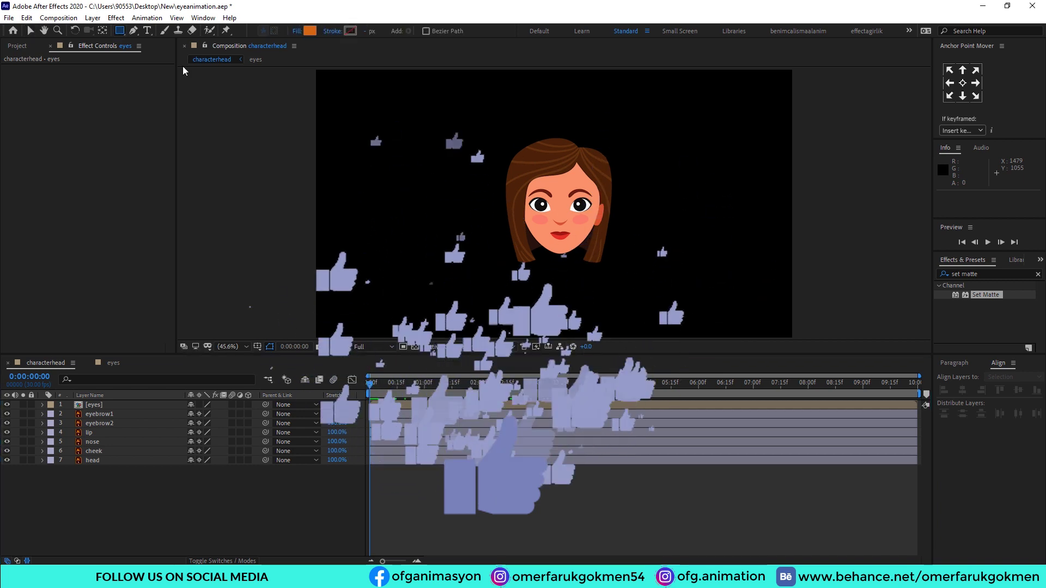
left_click(308, 30)
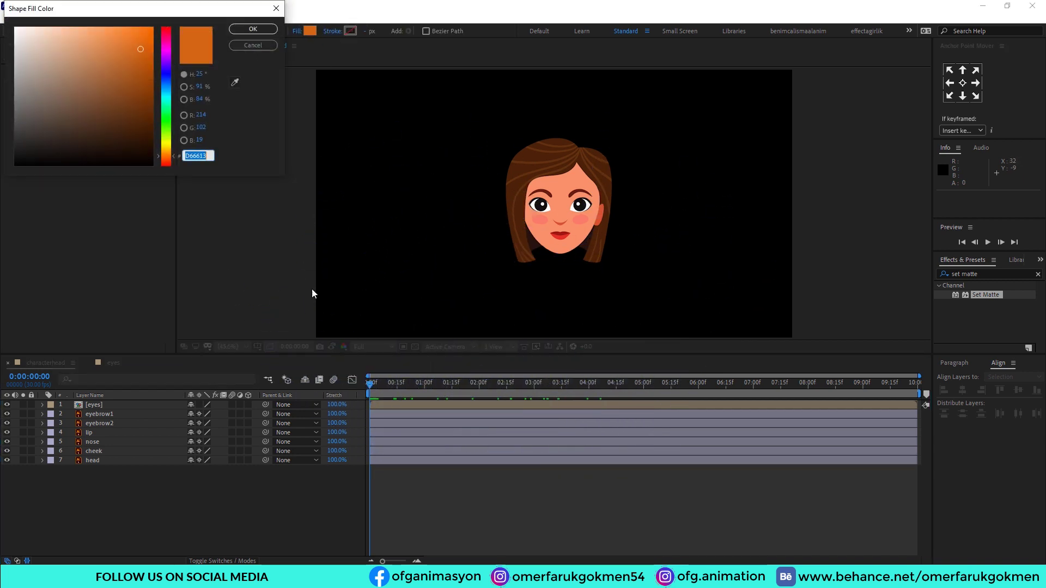
left_click(246, 30)
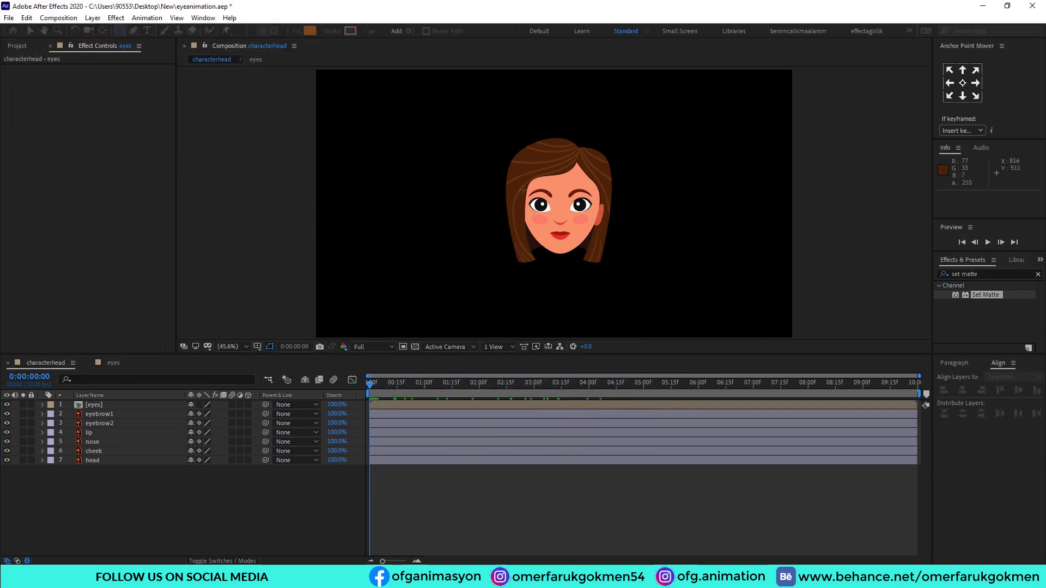
left_click_drag(507, 173, 615, 196)
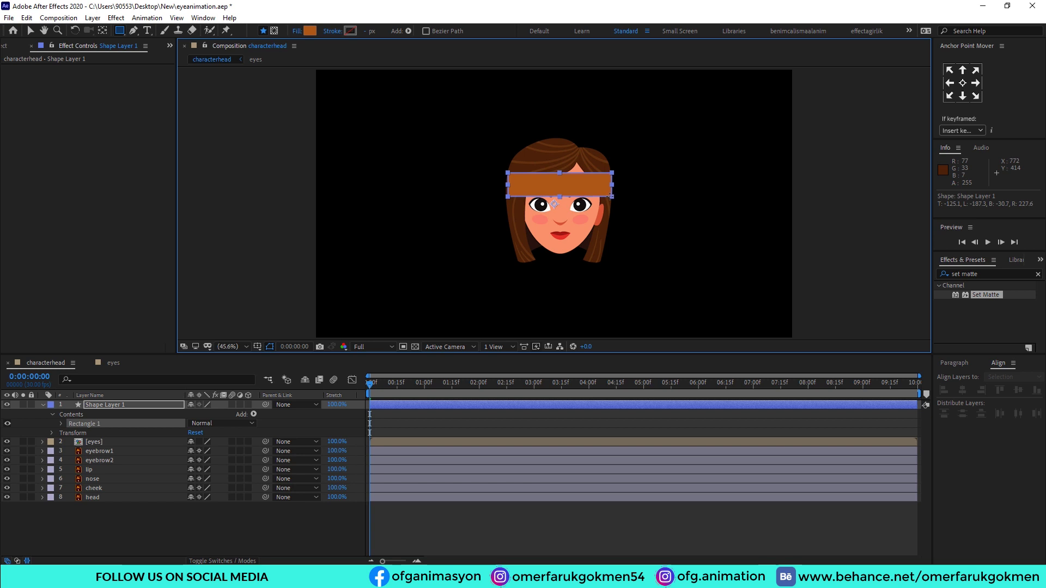
Centre the rectangle's anchor point with the Pan Behind tool and rename the layer 'blink'.
left_click(103, 31)
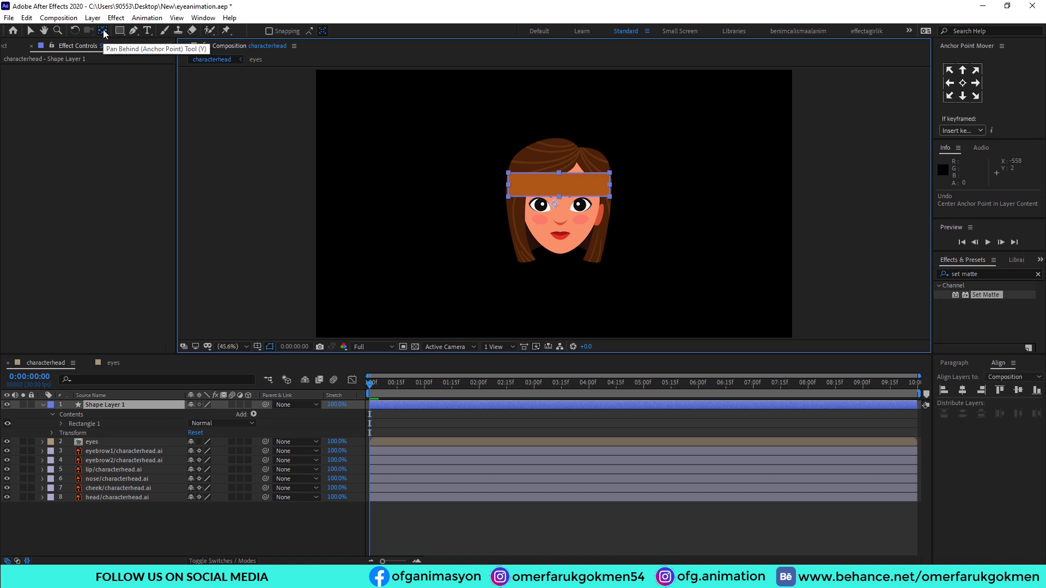
left_click_drag(554, 204, 558, 184)
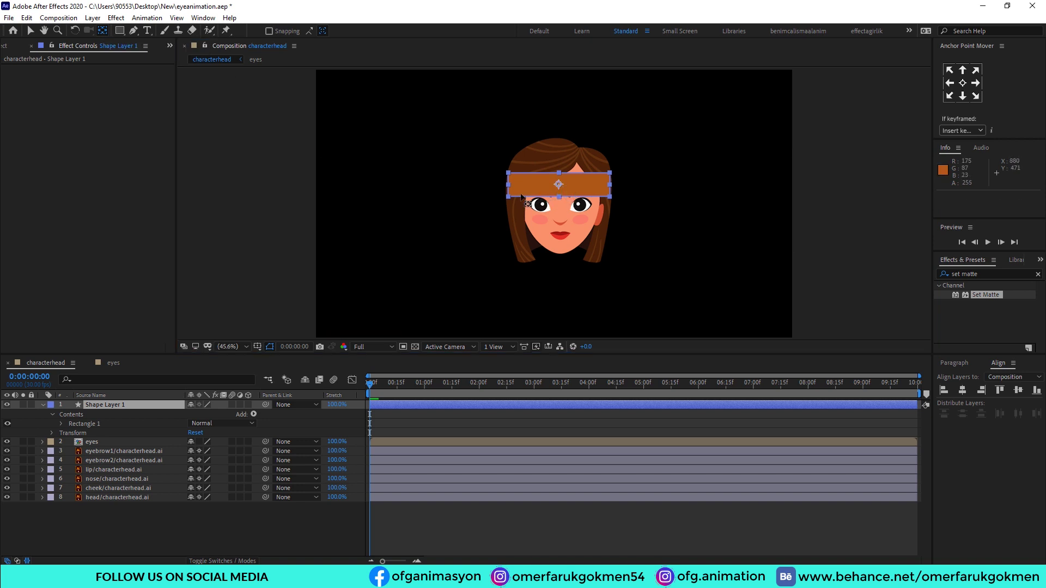
left_click(43, 406)
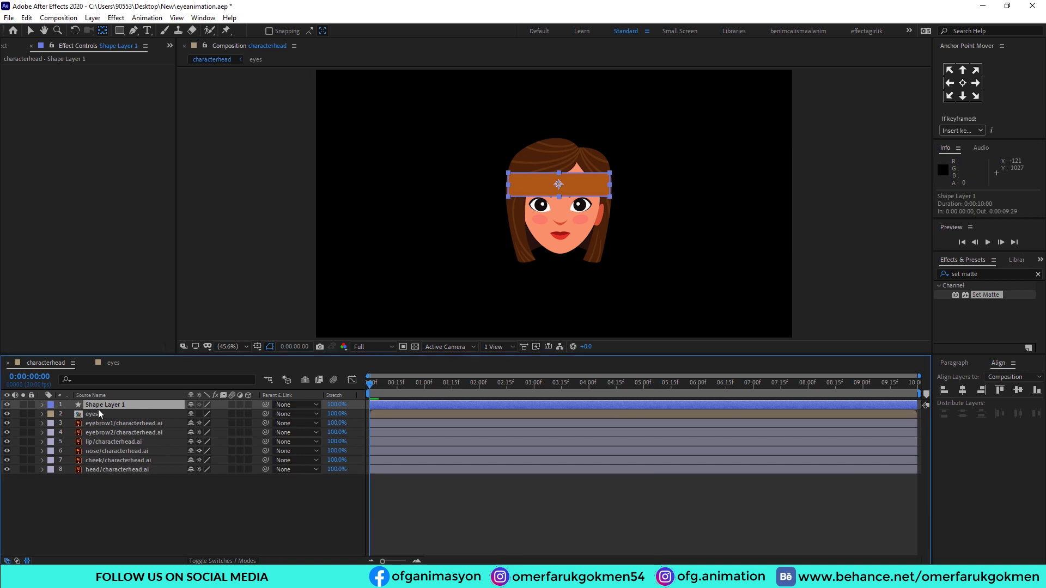
key("Return")
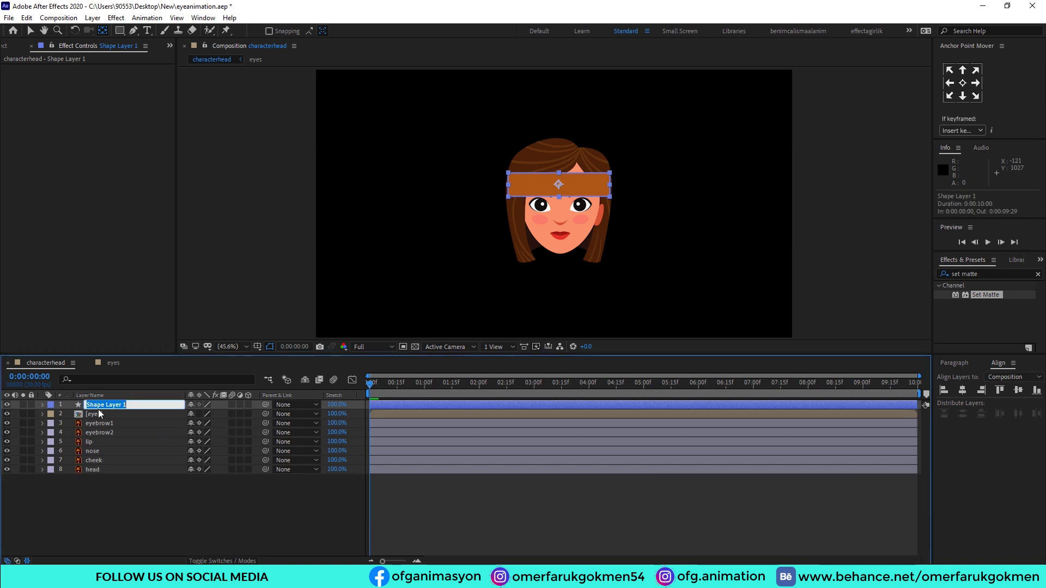
type("blink")
key("Return")
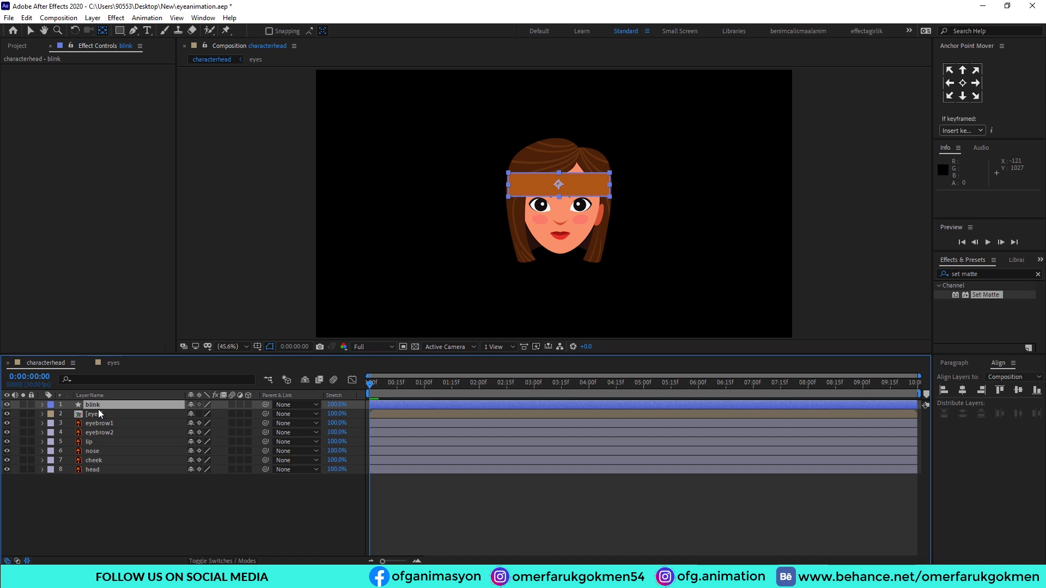
Key the blink Position at frame 8 and move the bar down over the eyes at frame 14.
key("F4")
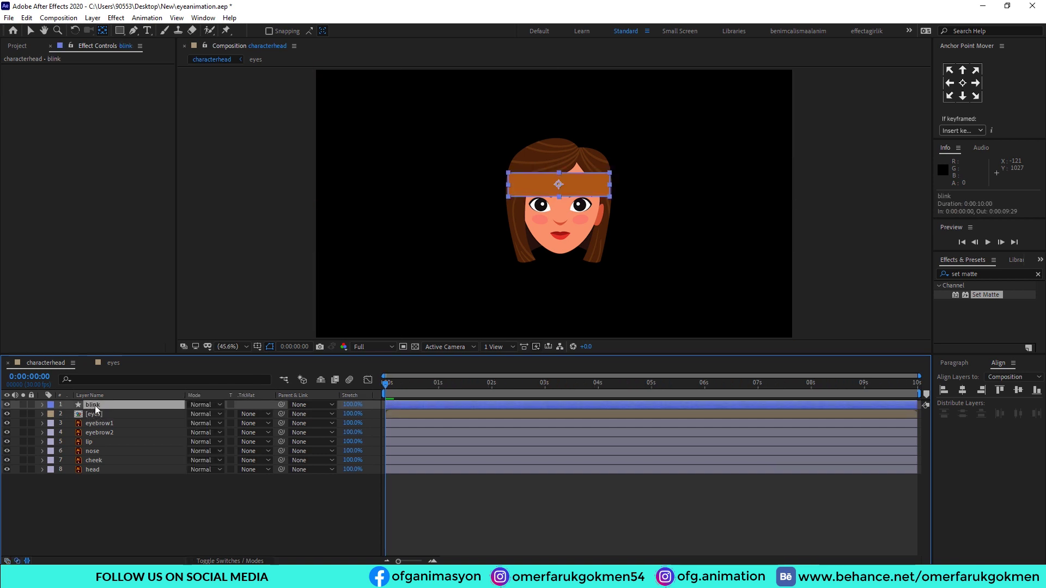
key("p")
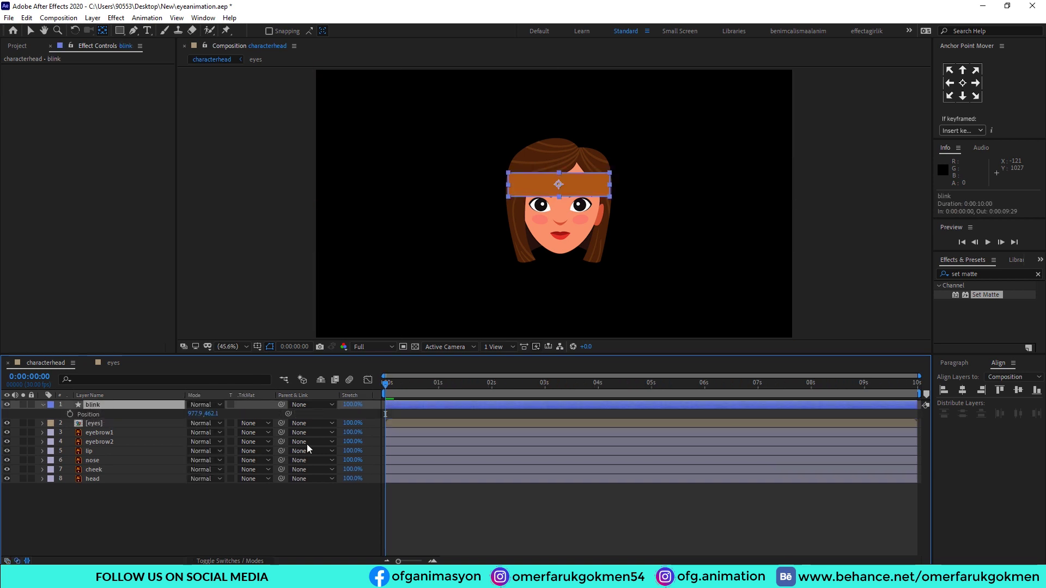
left_click_drag(391, 388, 399, 389)
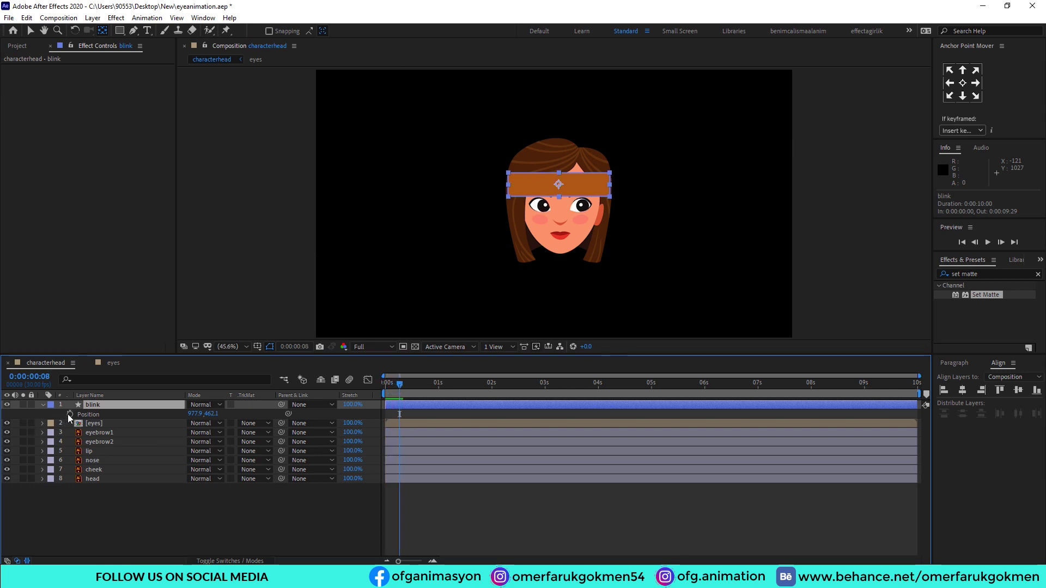
left_click(69, 414)
left_click_drag(919, 376, 561, 376)
left_click_drag(429, 388, 463, 390)
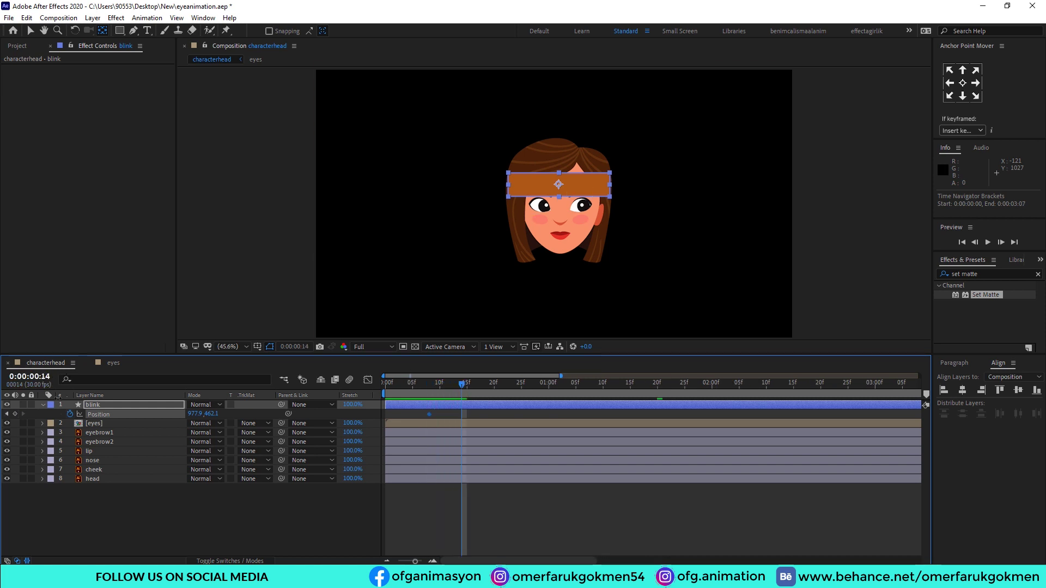
key("v")
left_click_drag(580, 184, 582, 205)
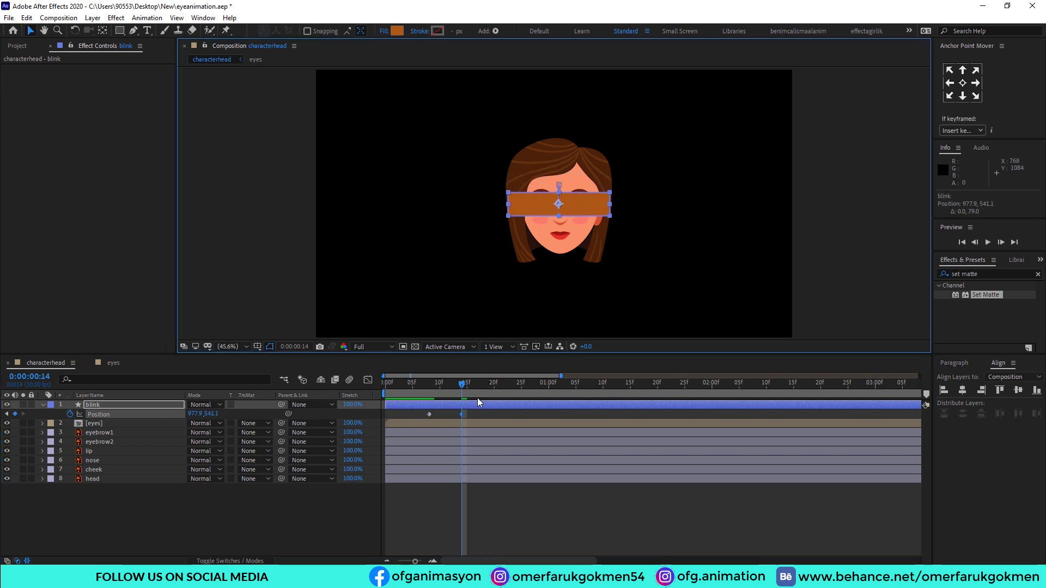
Copy the first Position keyframe to frame 20 so the bar rises back up.
left_click_drag(464, 391, 498, 394)
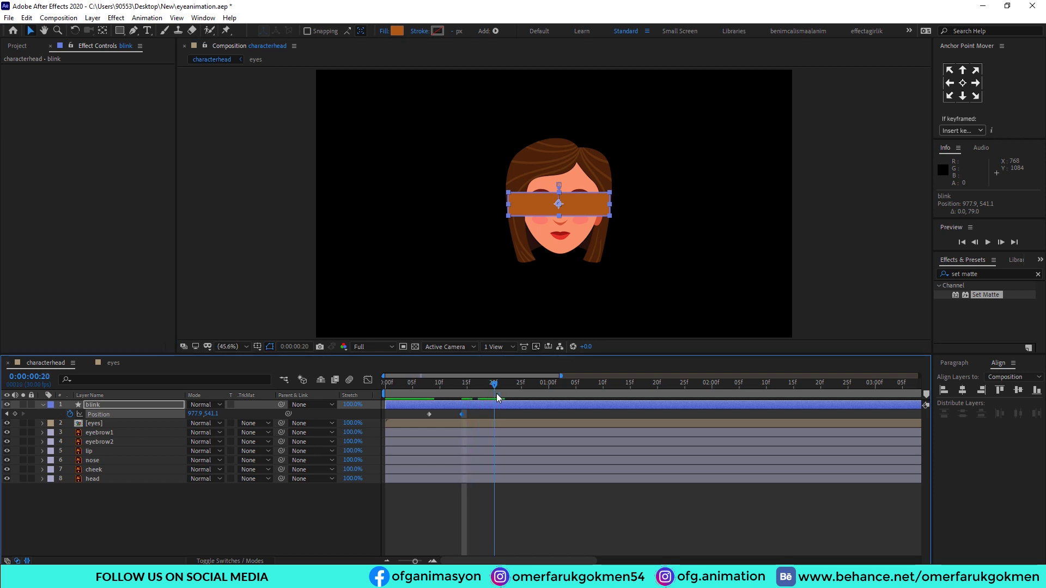
left_click(429, 414)
key("ctrl+c")
key("ctrl+v")
key("ctrl+v")
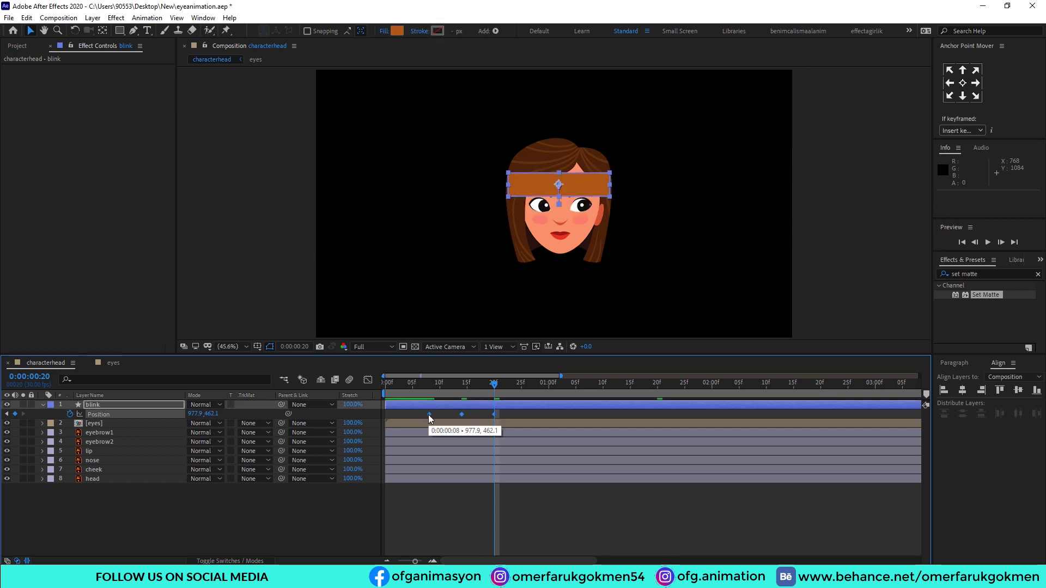
Apply Easy Ease to the three blink Position keyframes and preview from the start.
right_click(428, 414)
mouse_move(490, 549)
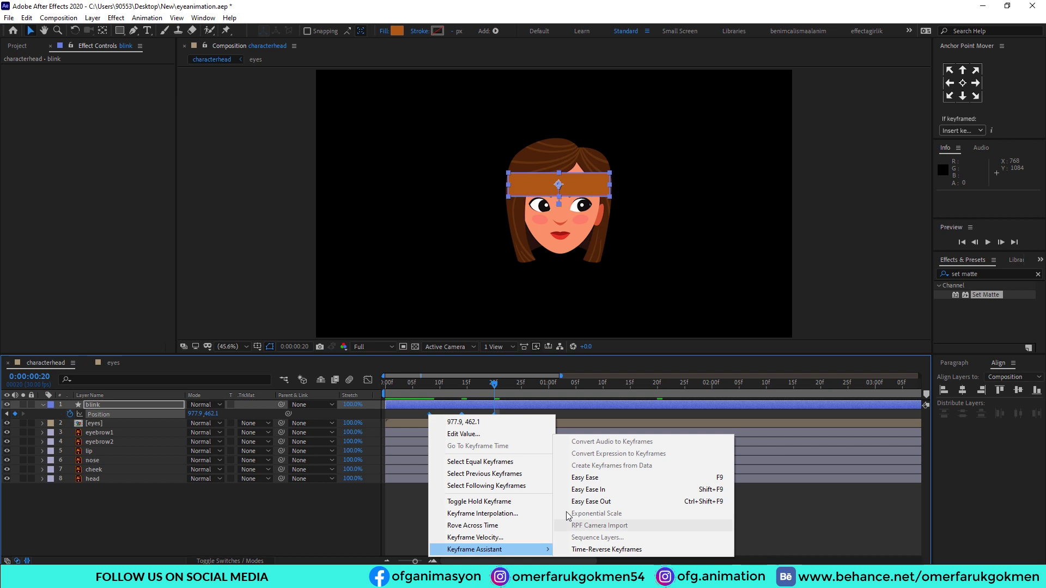
left_click(585, 477)
left_click_drag(404, 386, 385, 387)
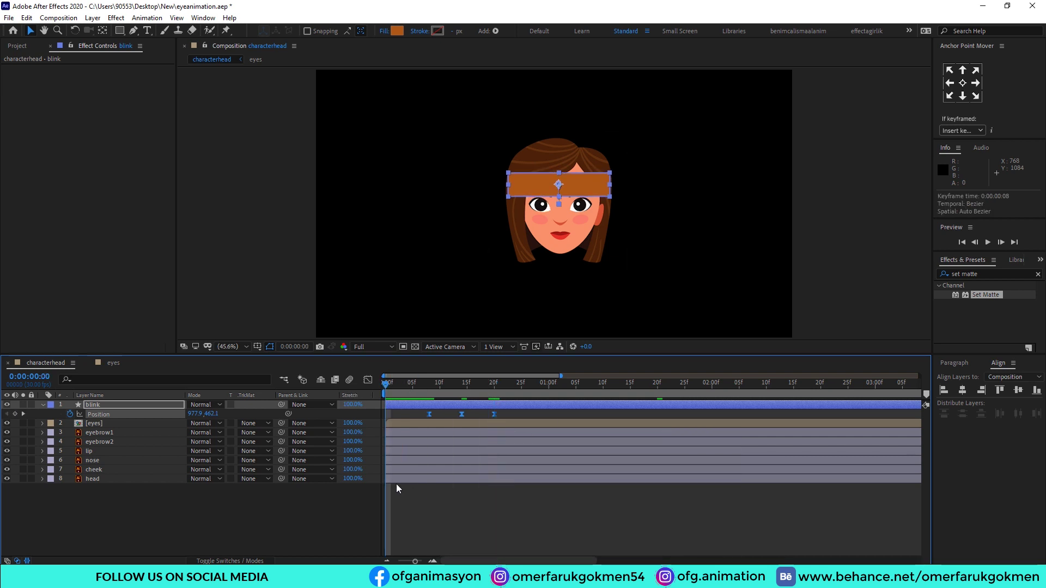
key("space")
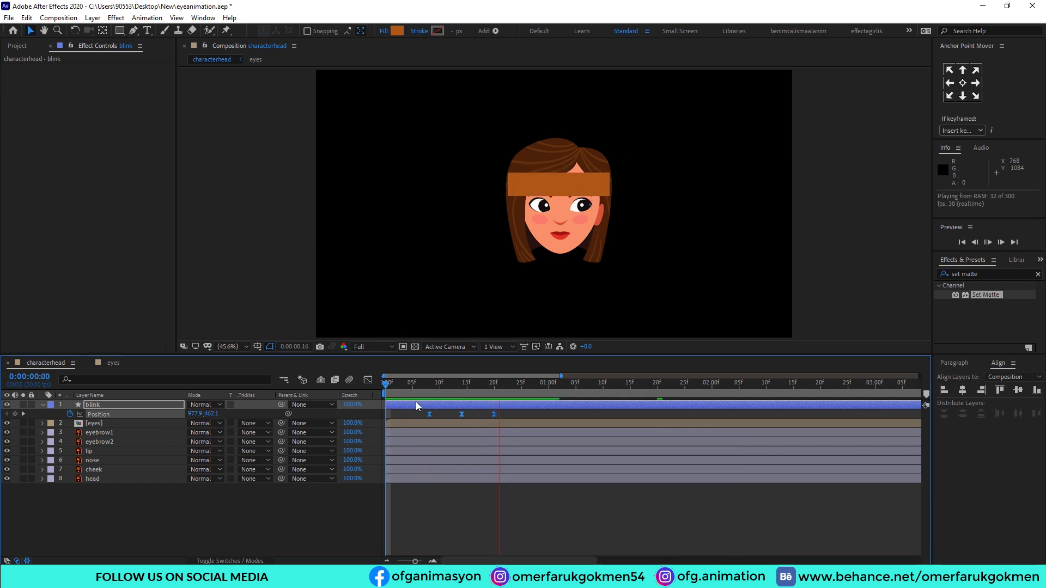
key("space")
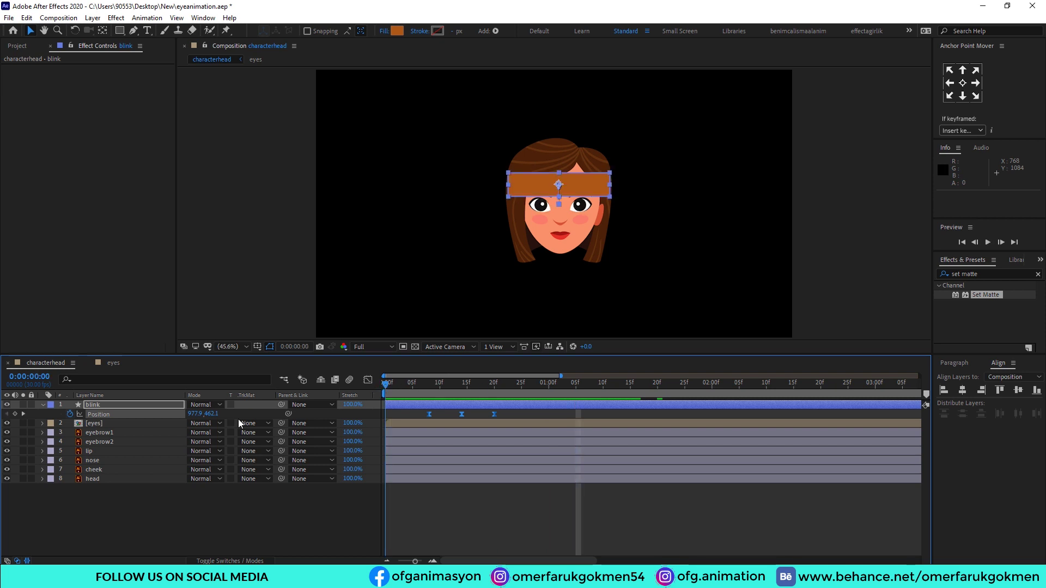
Set the eyes layer's track matte to Alpha Inverted Matte 'blink'.
left_click(91, 424)
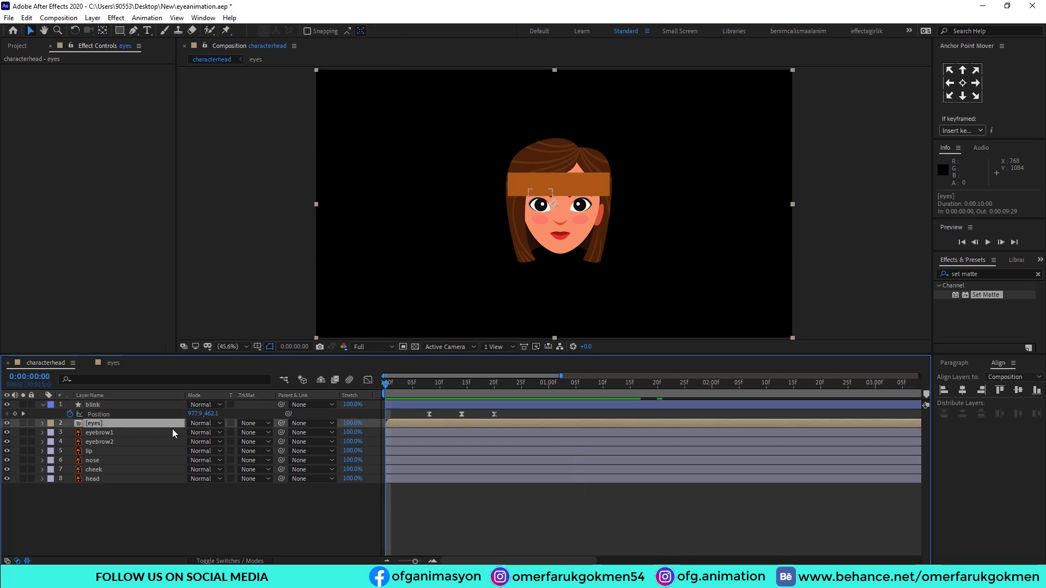
left_click(243, 561)
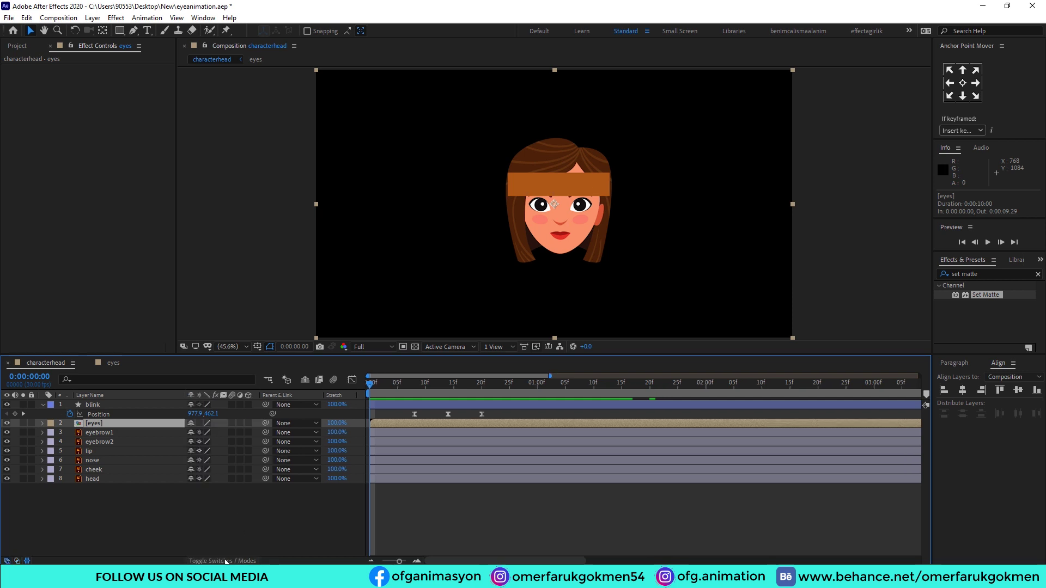
left_click(230, 562)
left_click(229, 562)
left_click(230, 562)
left_click(250, 424)
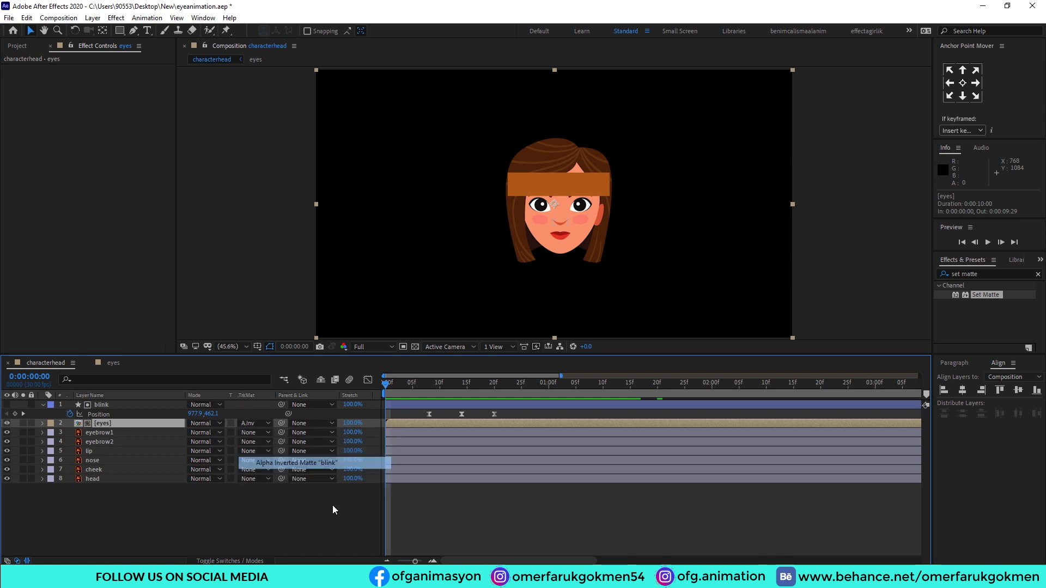
left_click(262, 463)
Preview the blinking eyes from the start and zoom the timeline out.
key("space")
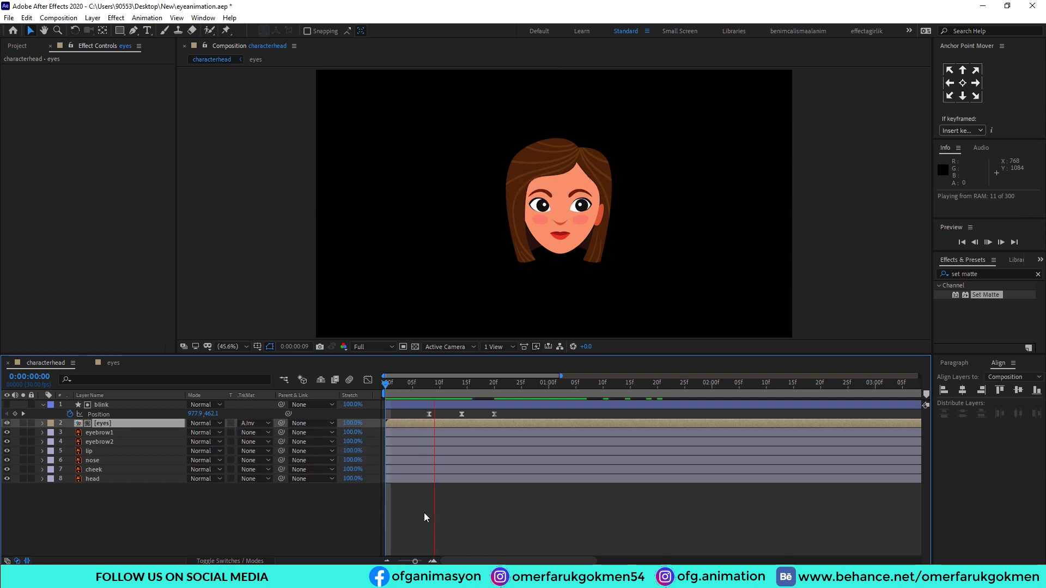
left_click_drag(485, 388, 370, 394)
key("space")
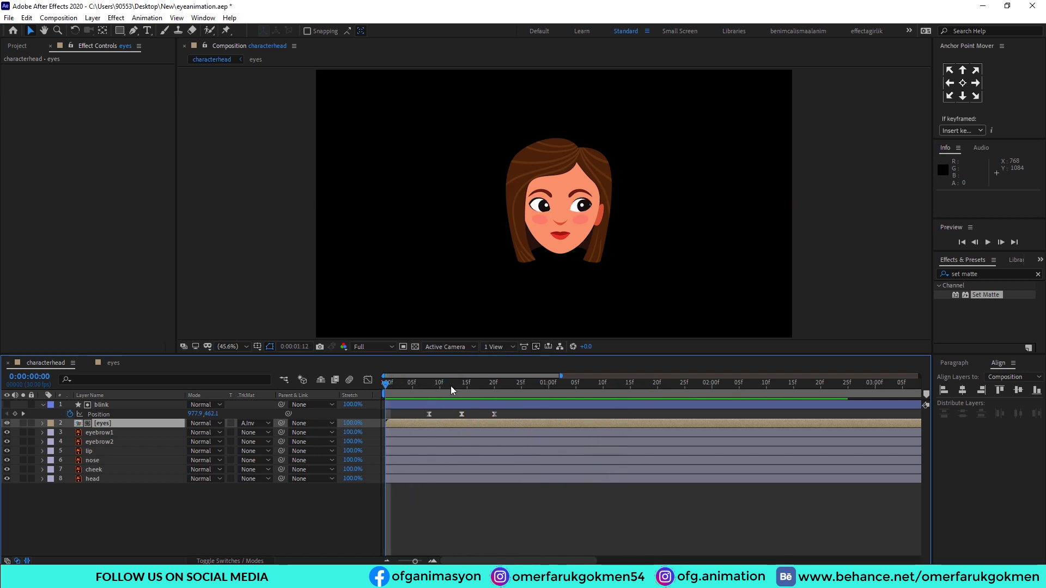
left_click(426, 420)
key("space")
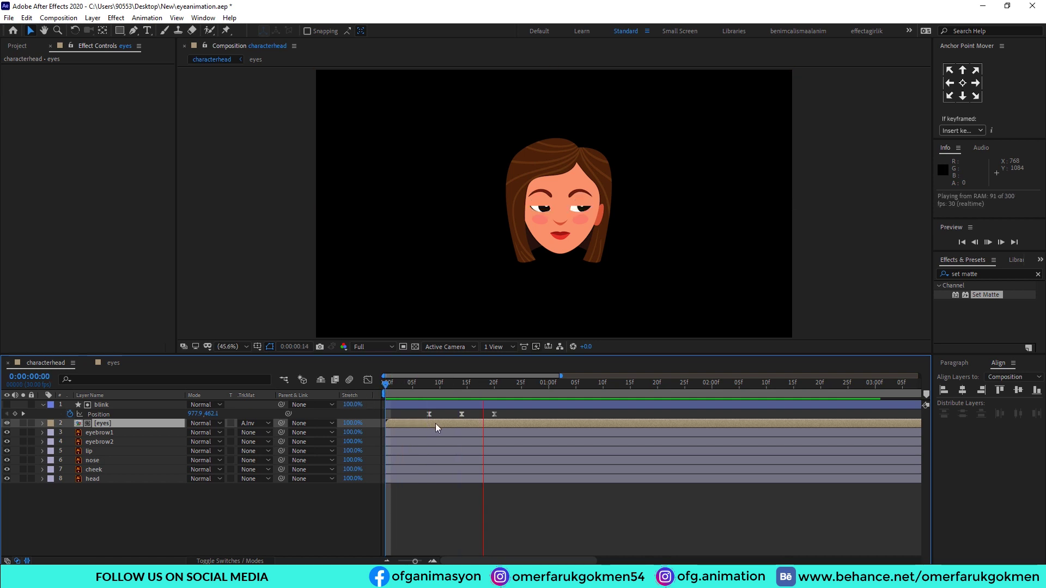
key("minus")
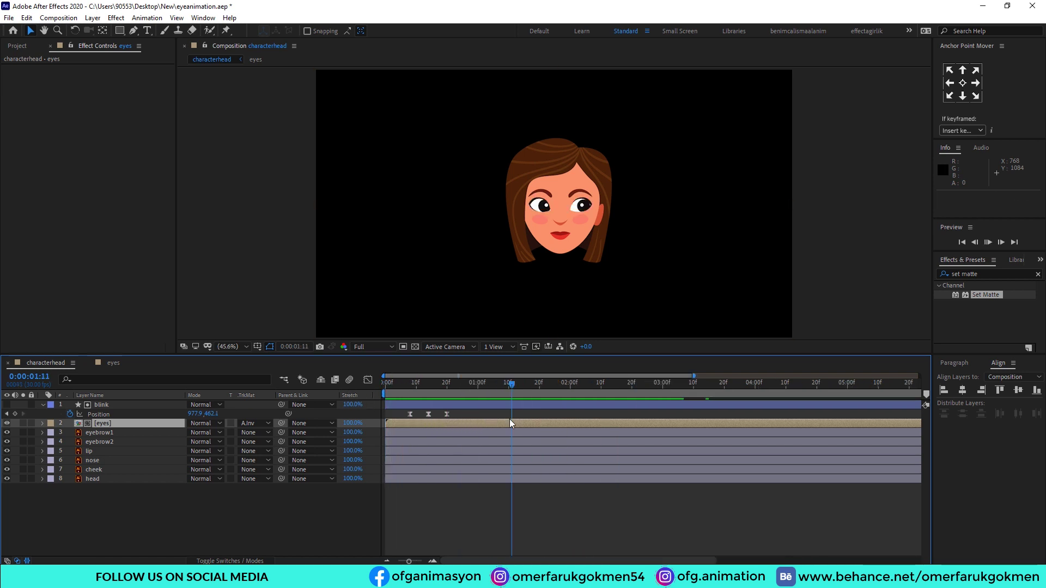
Copy the three blink Position keyframes and paste a second blink at 0:00:01:16.
key("minus")
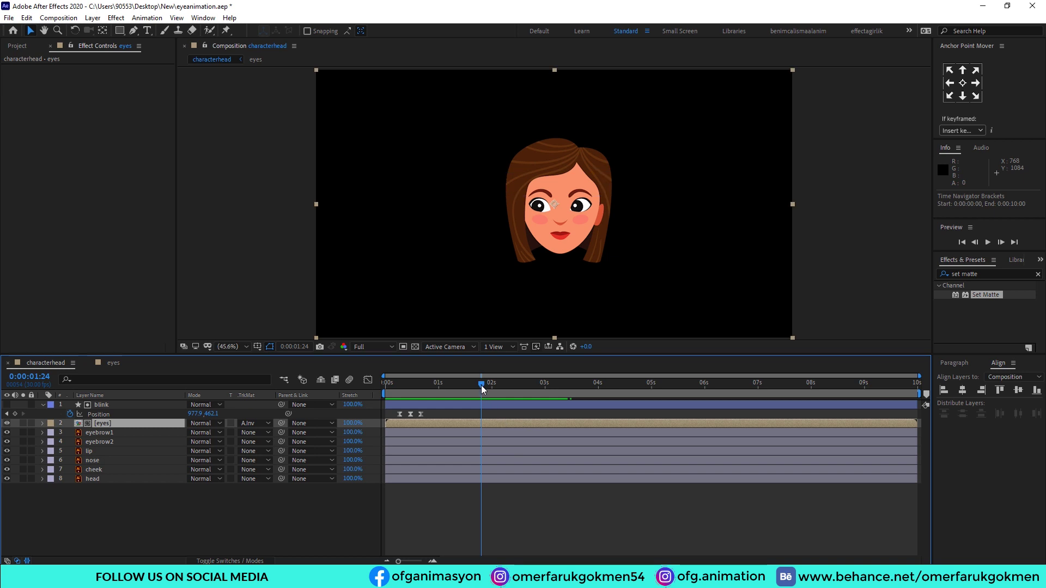
key("space")
left_click_drag(429, 412, 390, 421)
key("ctrl+c")
left_click_drag(468, 388, 650, 392)
key("ctrl+v")
Paste more blinks at 0:00:03:01 and near 4 seconds, end the work area at 0:00:05:00, and preview.
key("shift+Page_Down")
key("ctrl+v")
key("ctrl+v")
key("Page_Down")
key("Page_Down")
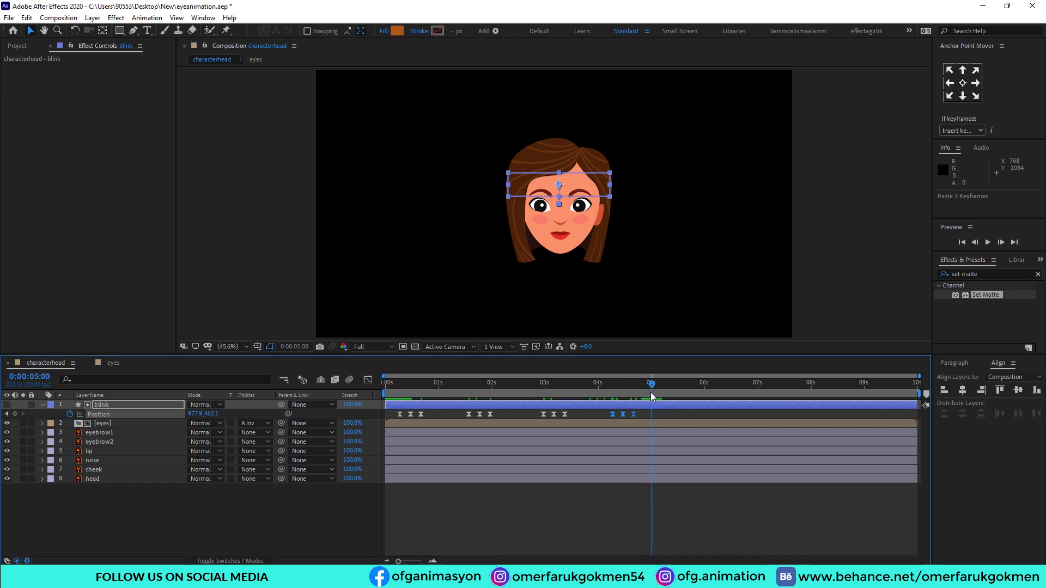
key("n")
key("space")
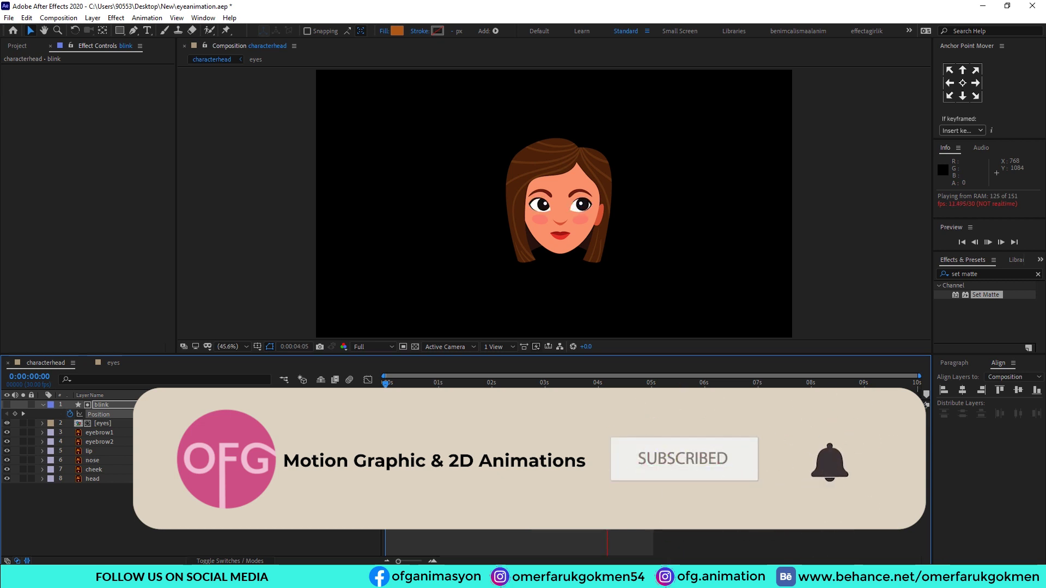
key("space")
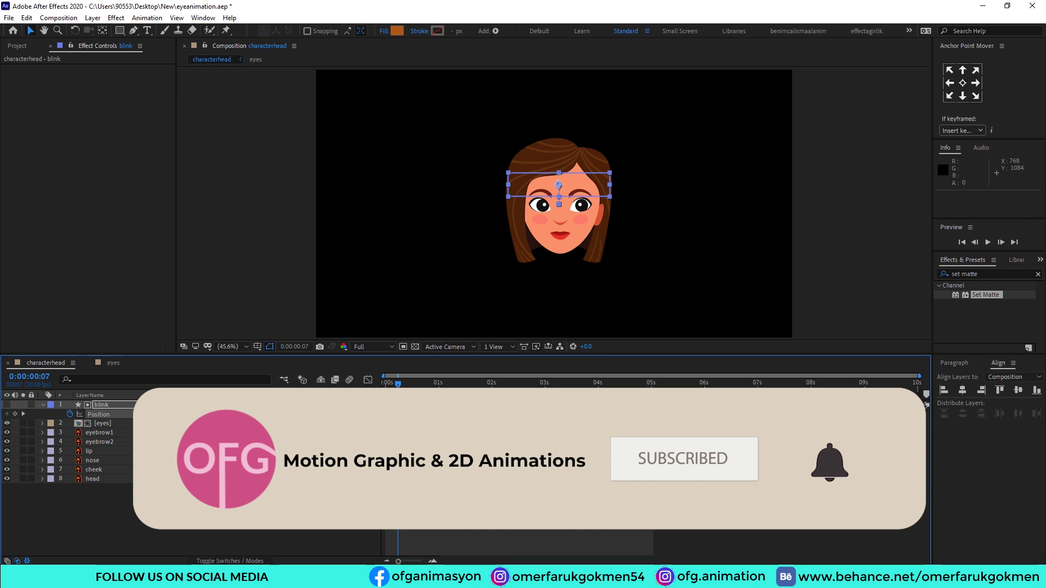